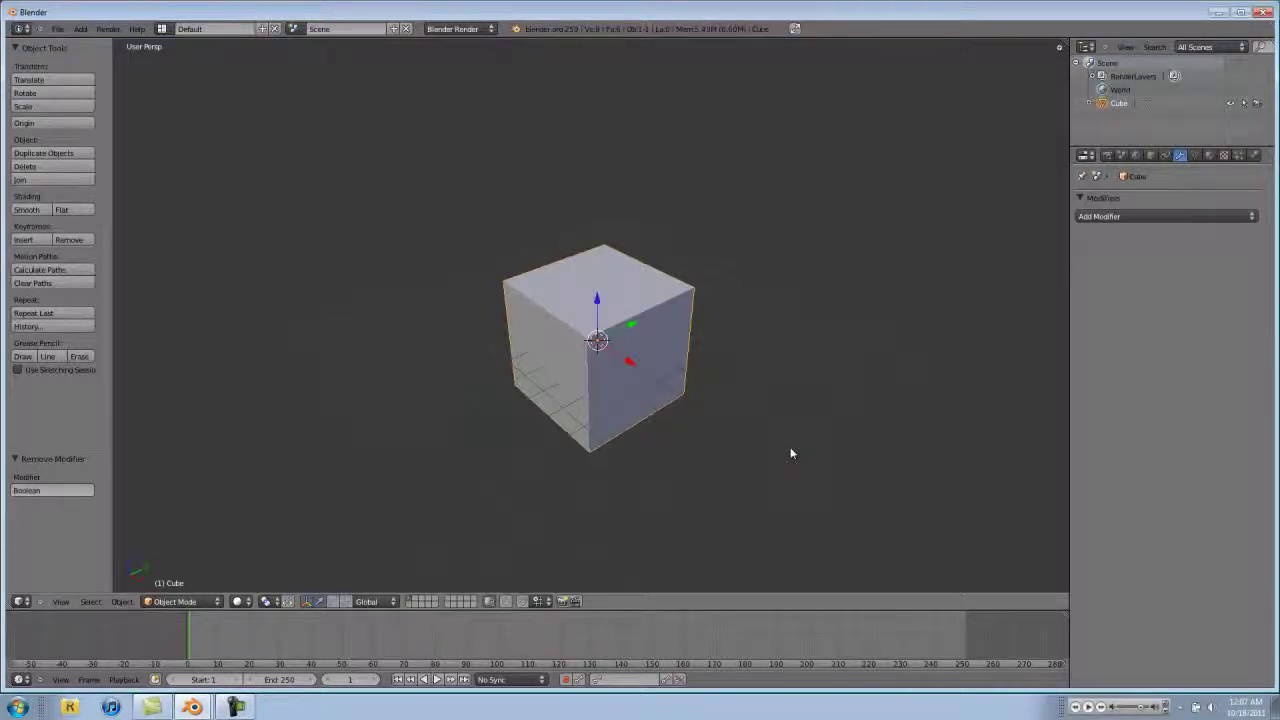
- Add a Boolean modifier to the cube
shift+middle_drag(661, 415, 688, 342)
scroll(699, 402, up, 2)
scroll(699, 402, up, 1)
scroll(699, 402, down, 1)
click(1113, 218)
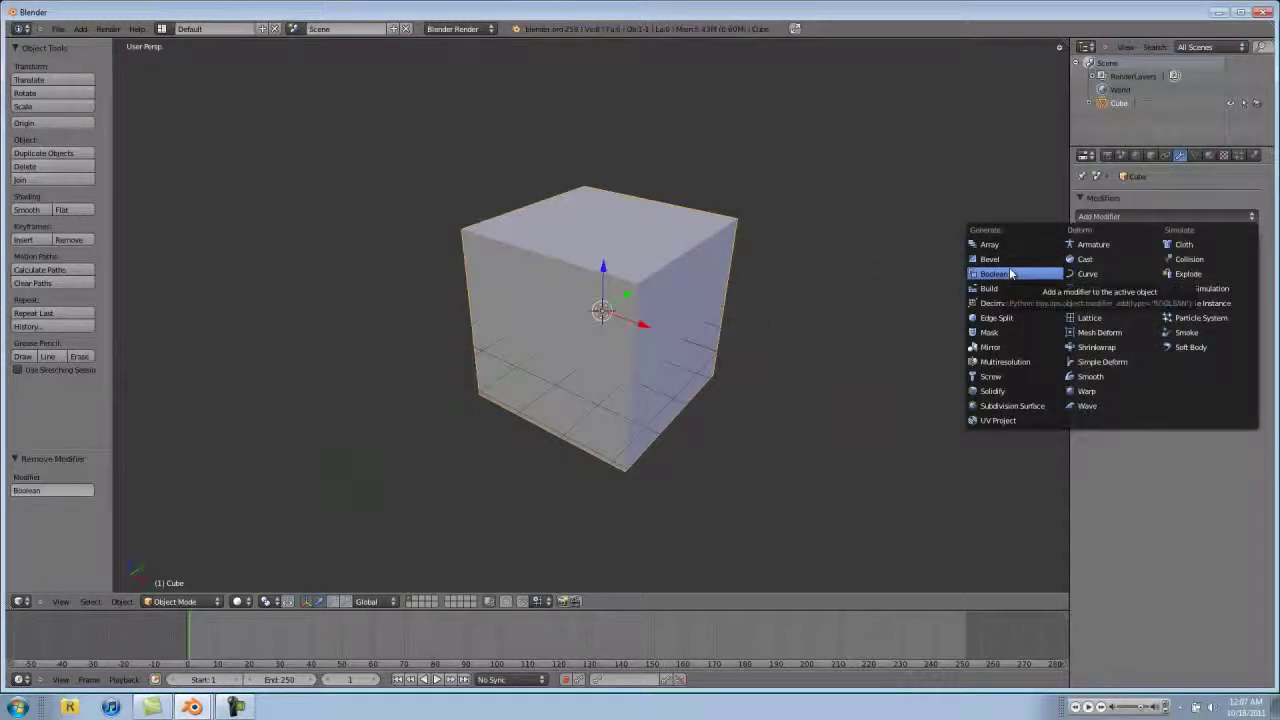
click(1005, 272)
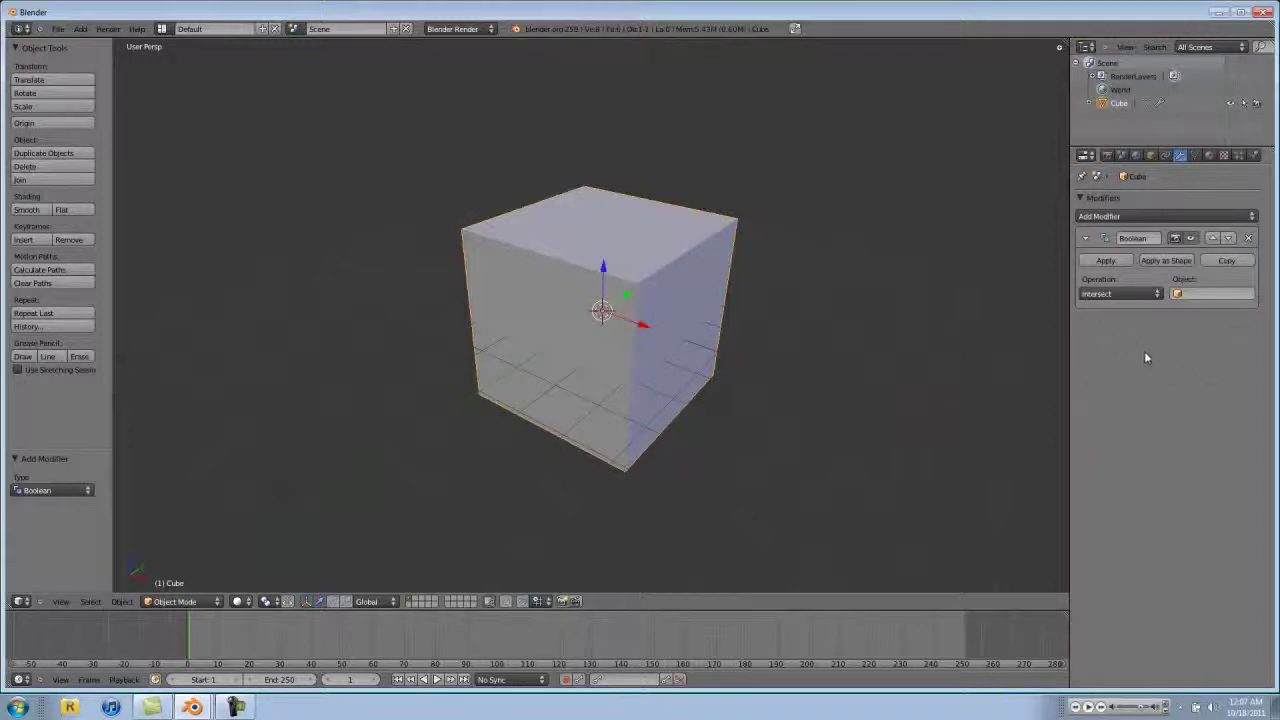
- Add a UV sphere to the scene and move it about 2.21 units along the X axis
key(space)
click(79, 29)
mouse_move(85, 43)
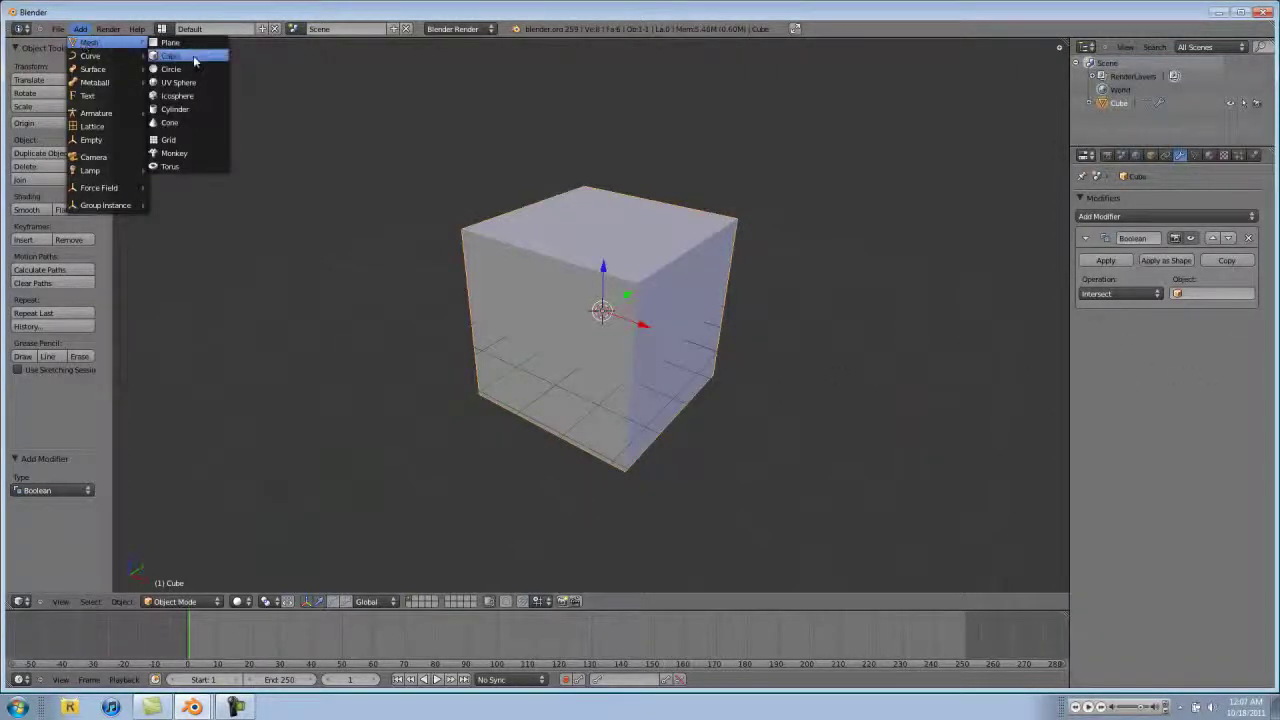
click(188, 85)
key(g)
key(x)
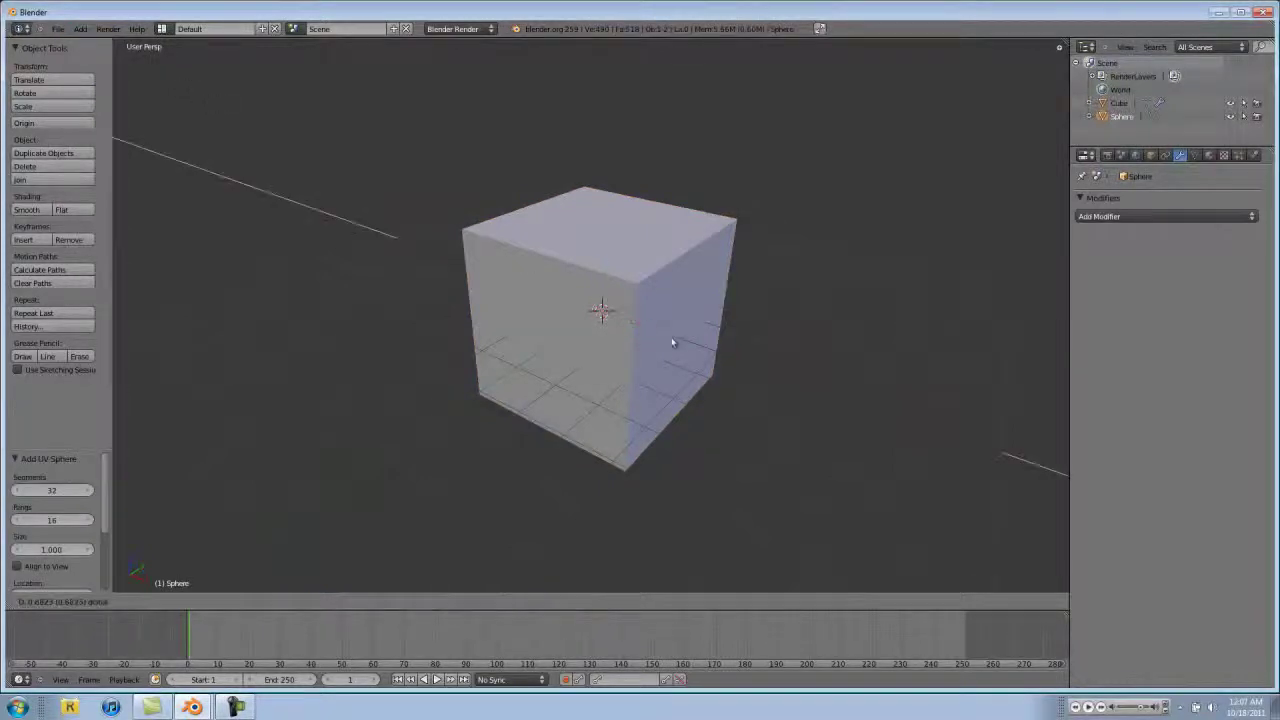
click(735, 360)
- Scale the sphere up by about 1.88 and adjust it slightly along X so it partly overlaps the cube's side
key(s)
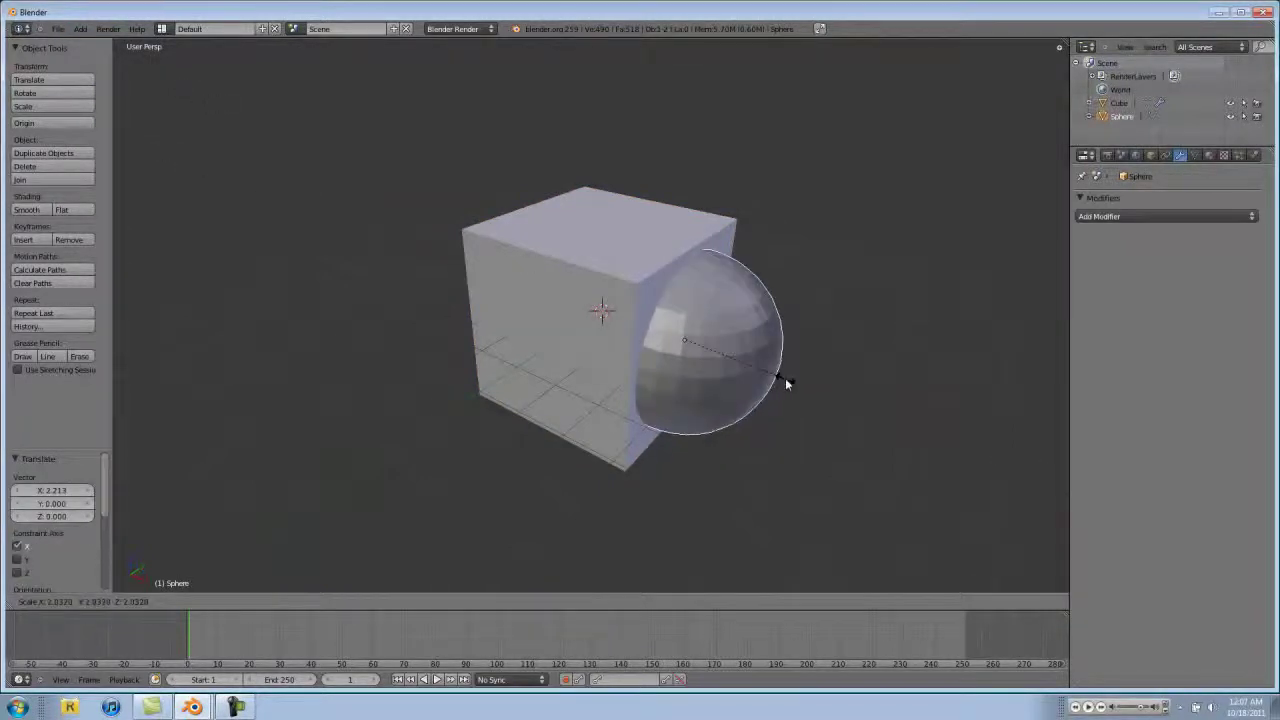
click(777, 376)
middle_drag(722, 400, 707, 425)
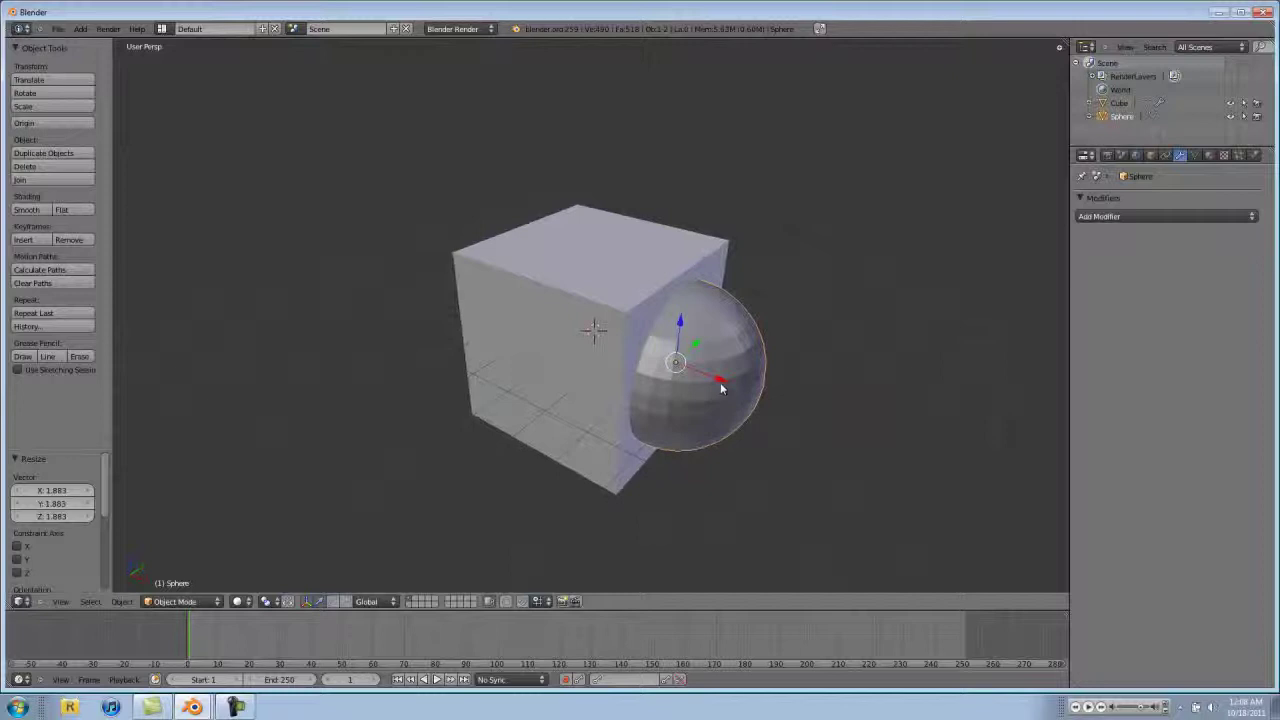
drag(720, 382, 714, 377)
- Set the cube's Boolean modifier to Difference with Sphere as its object and apply it
key(a)
middle_drag(598, 457, 549, 440)
right_click(542, 318)
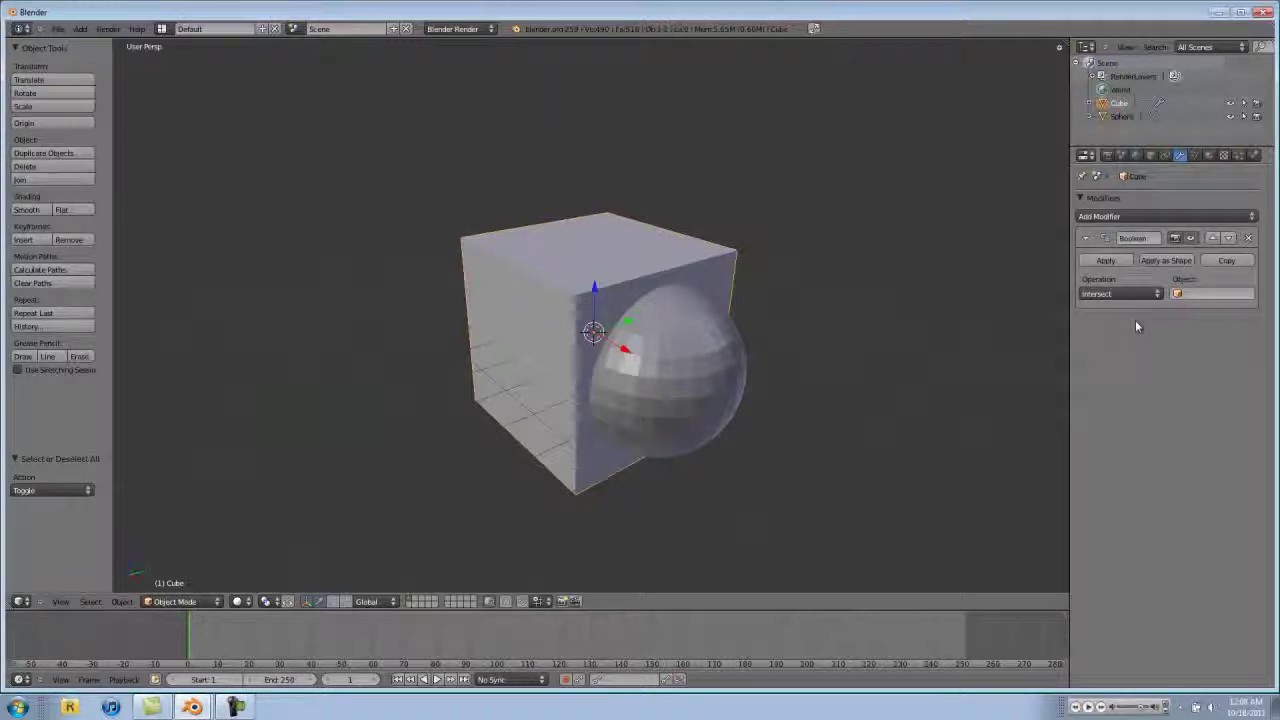
click(1130, 295)
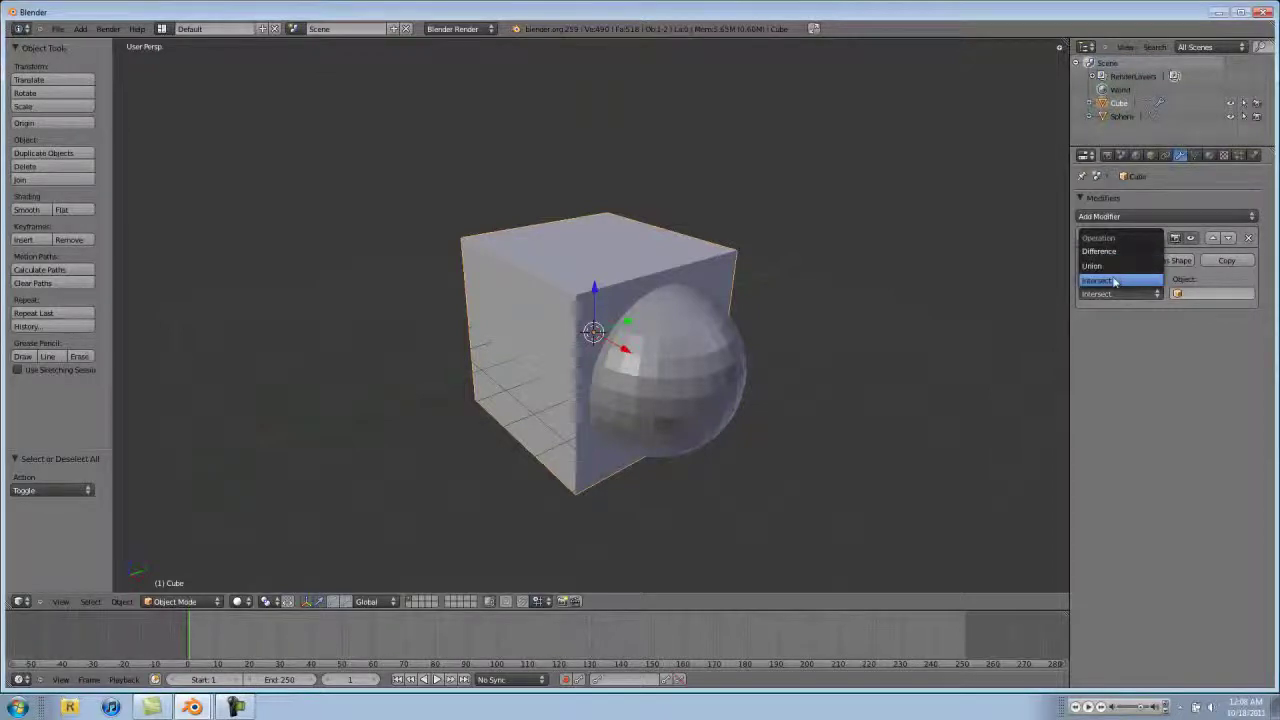
click(1111, 254)
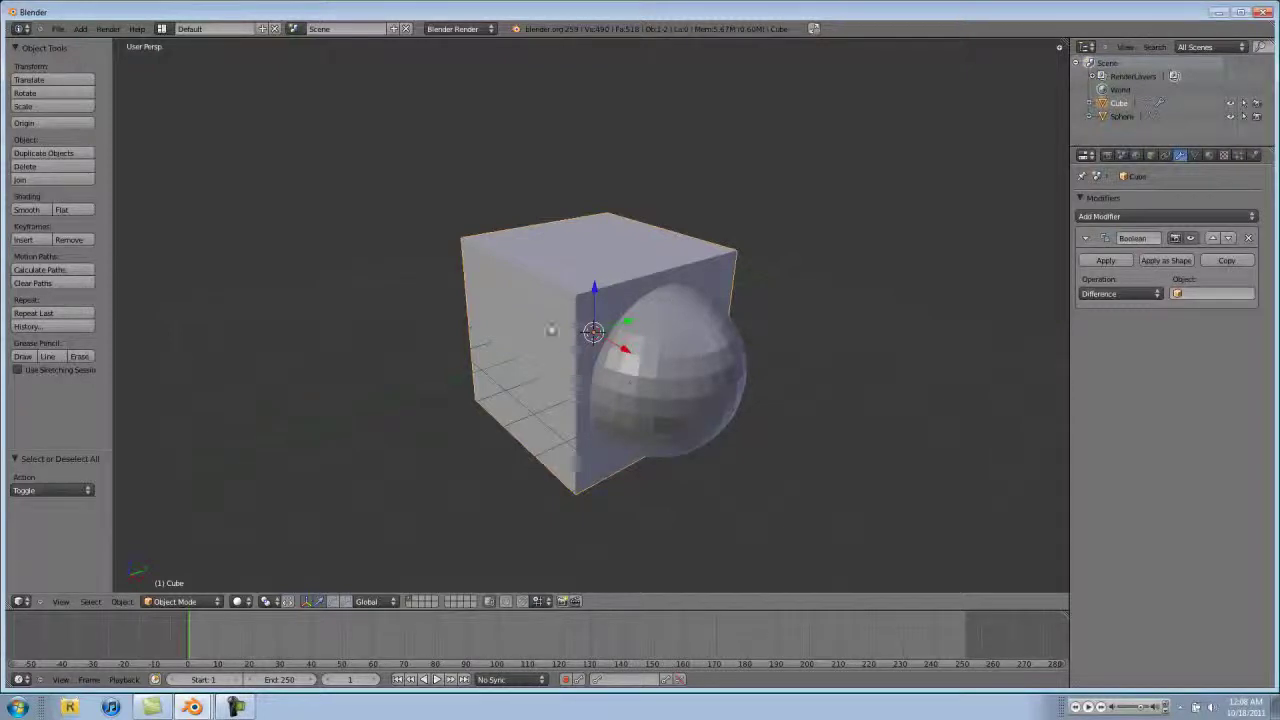
click(1197, 292)
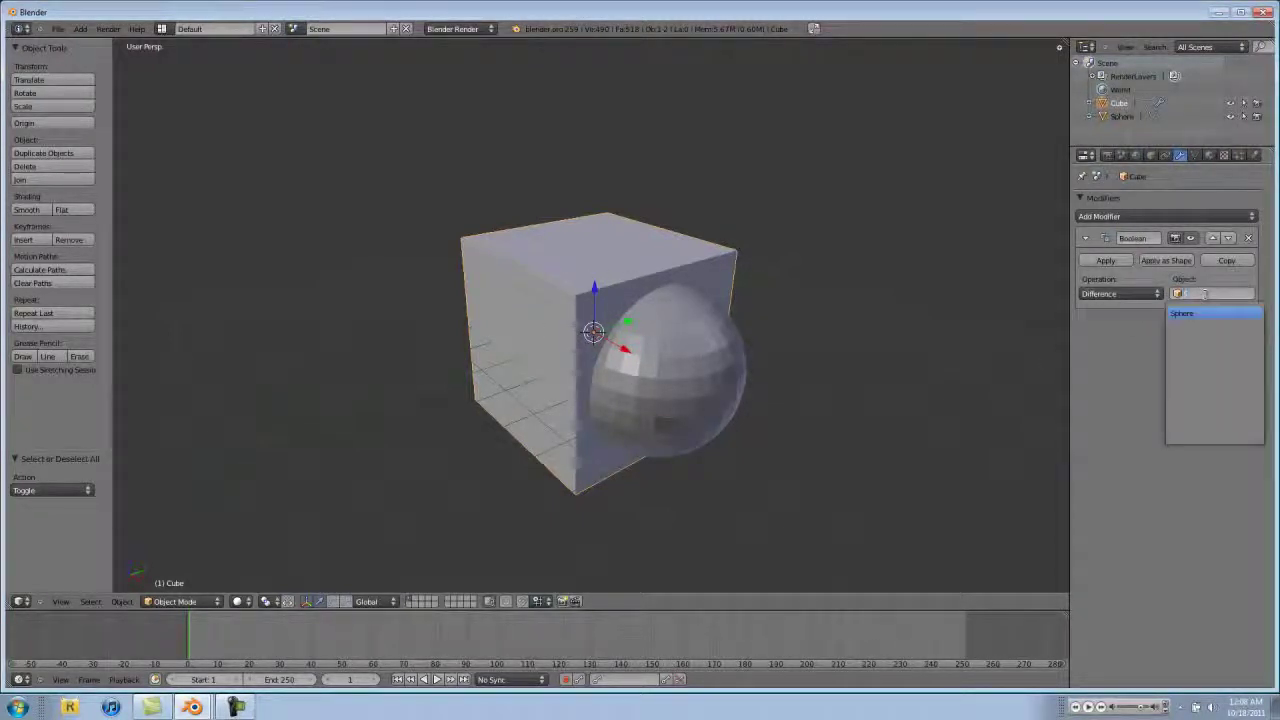
key(Return)
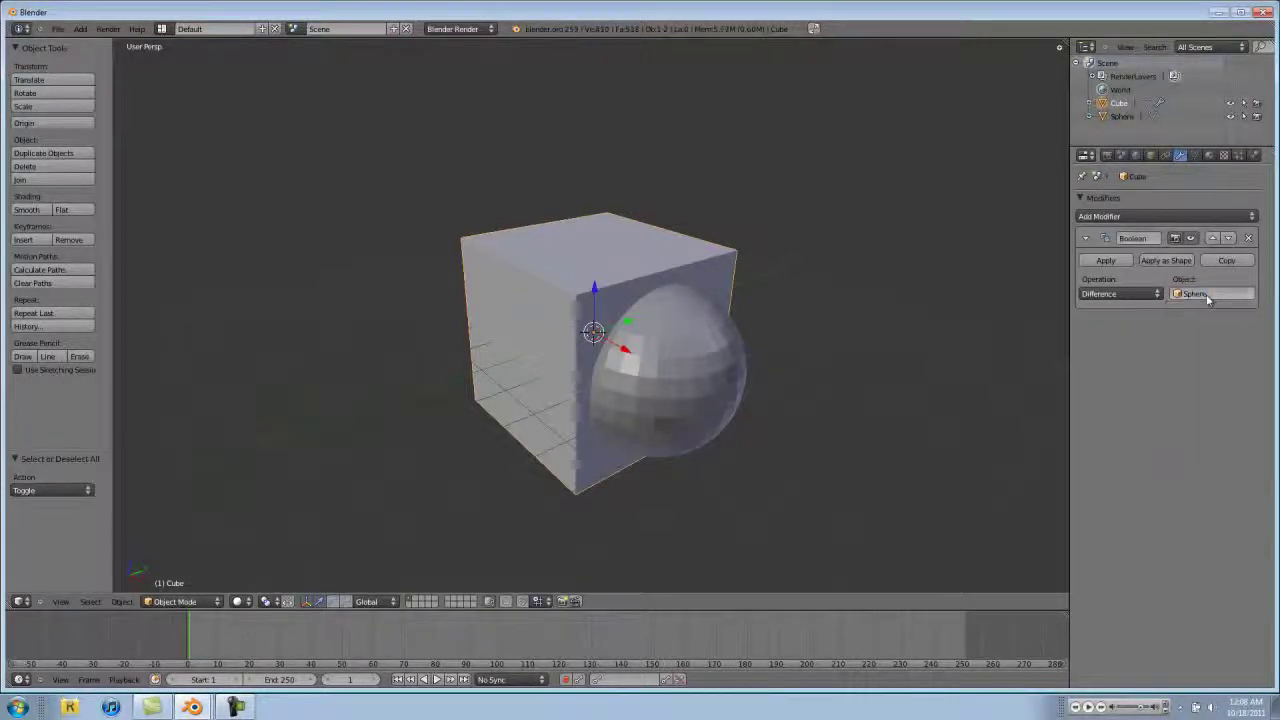
click(1118, 262)
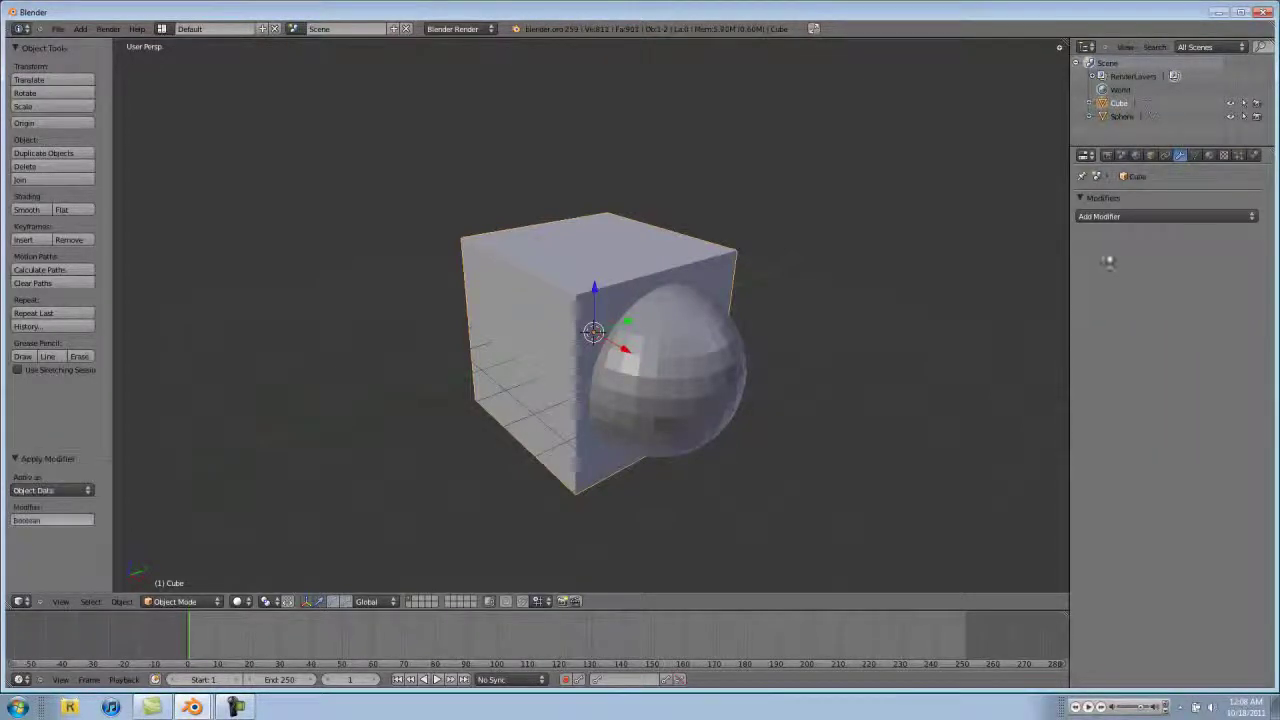
- Delete the sphere and examine the cavity cut into the cube
right_click(713, 362)
key(x)
click(713, 362)
middle_drag(651, 400, 581, 386)
right_click(595, 333)
scroll(634, 362, up, 4)
scroll(638, 366, down, 4)
- Undo the sphere's deletion and the applied Difference modifier
key(ctrl+z)
key(ctrl+z)
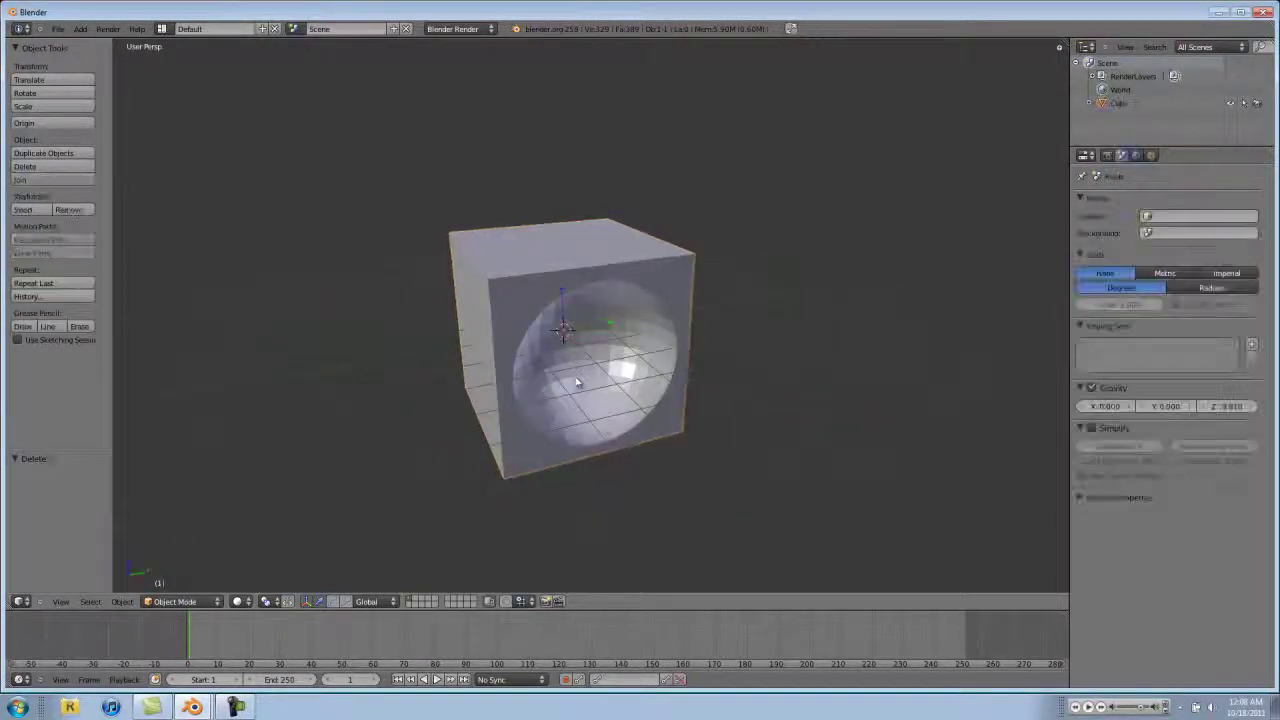
right_click(597, 424)
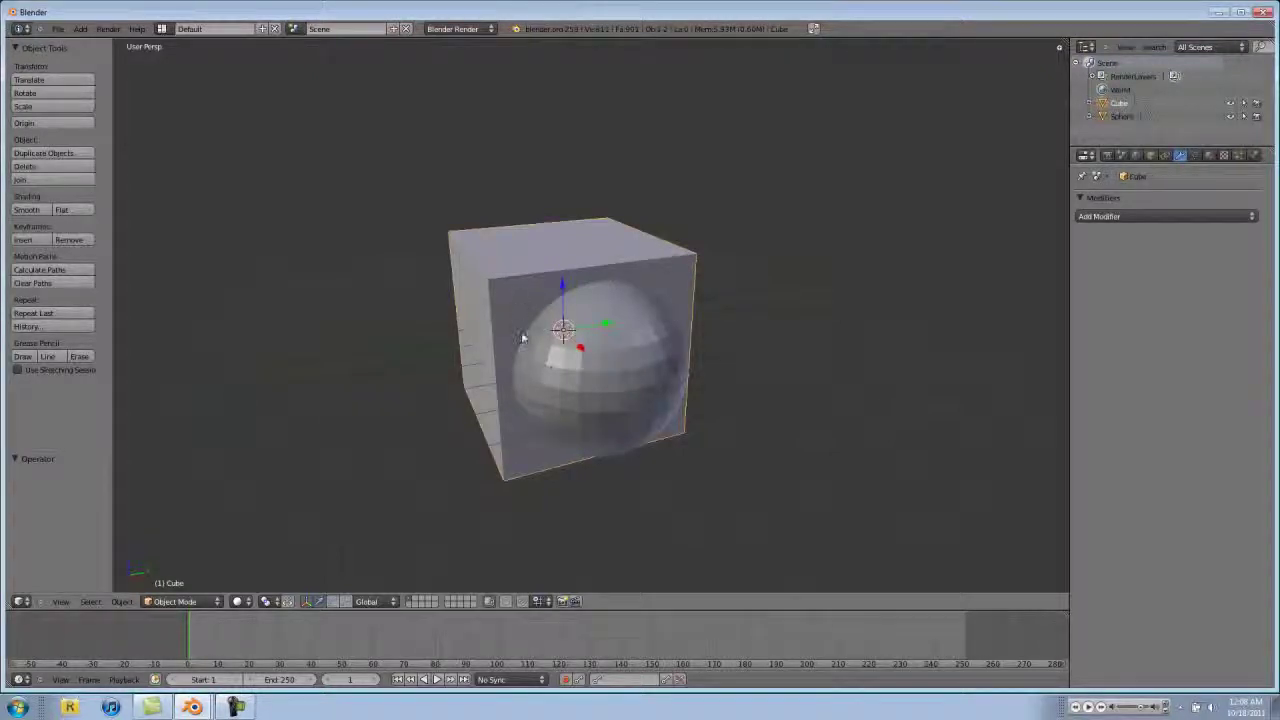
key(ctrl+z)
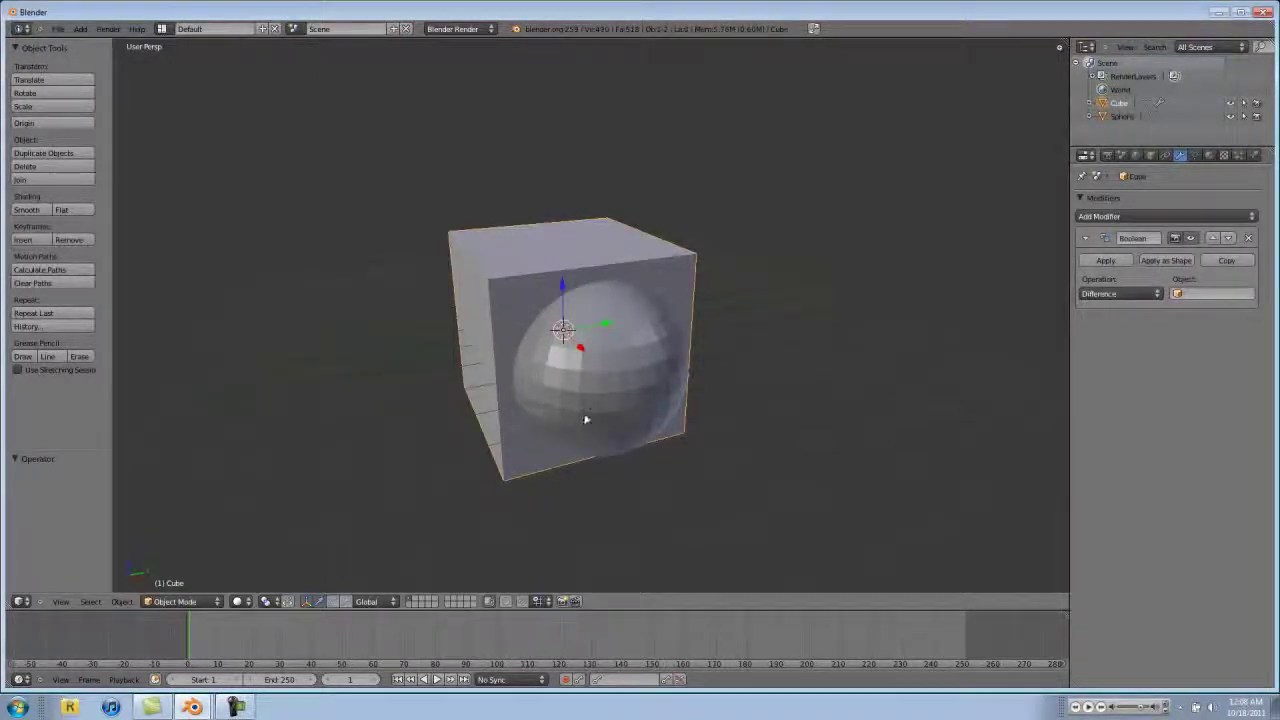
- Set the cube's Boolean modifier to Union with Sphere as its object and apply it
middle_drag(586, 419, 625, 398)
right_click(625, 398)
right_click(532, 290)
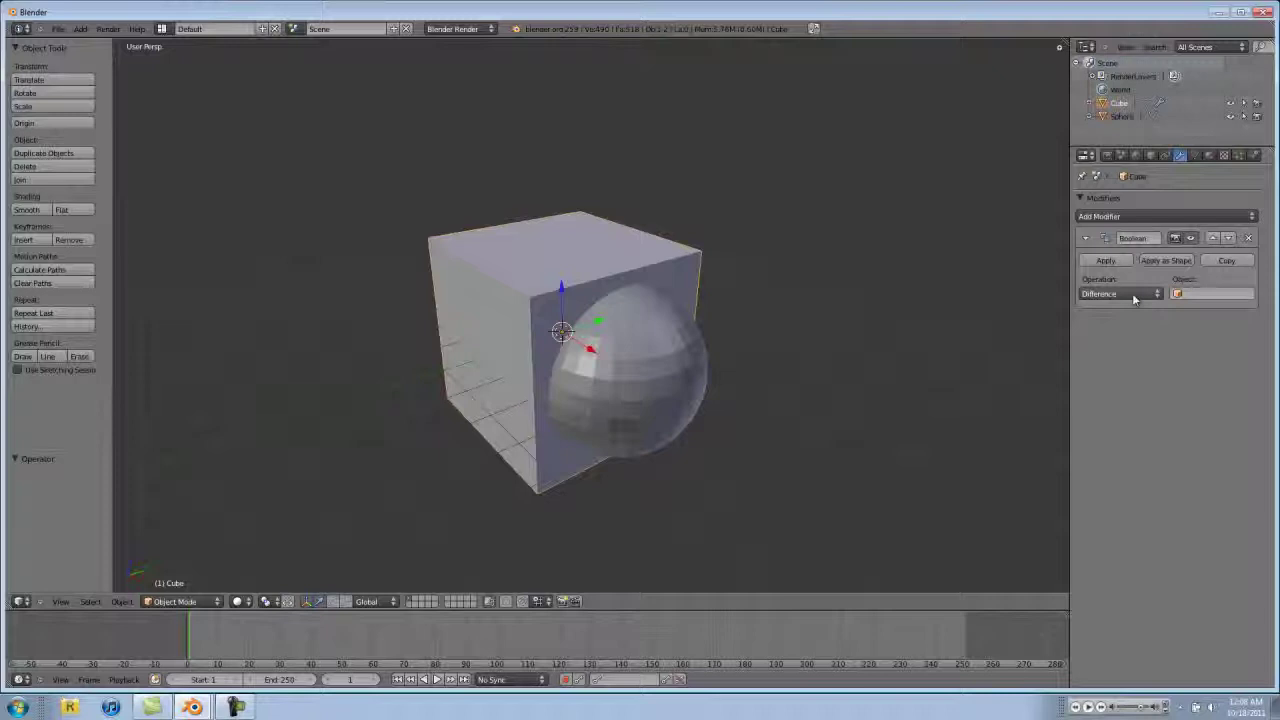
click(1134, 299)
click(1124, 270)
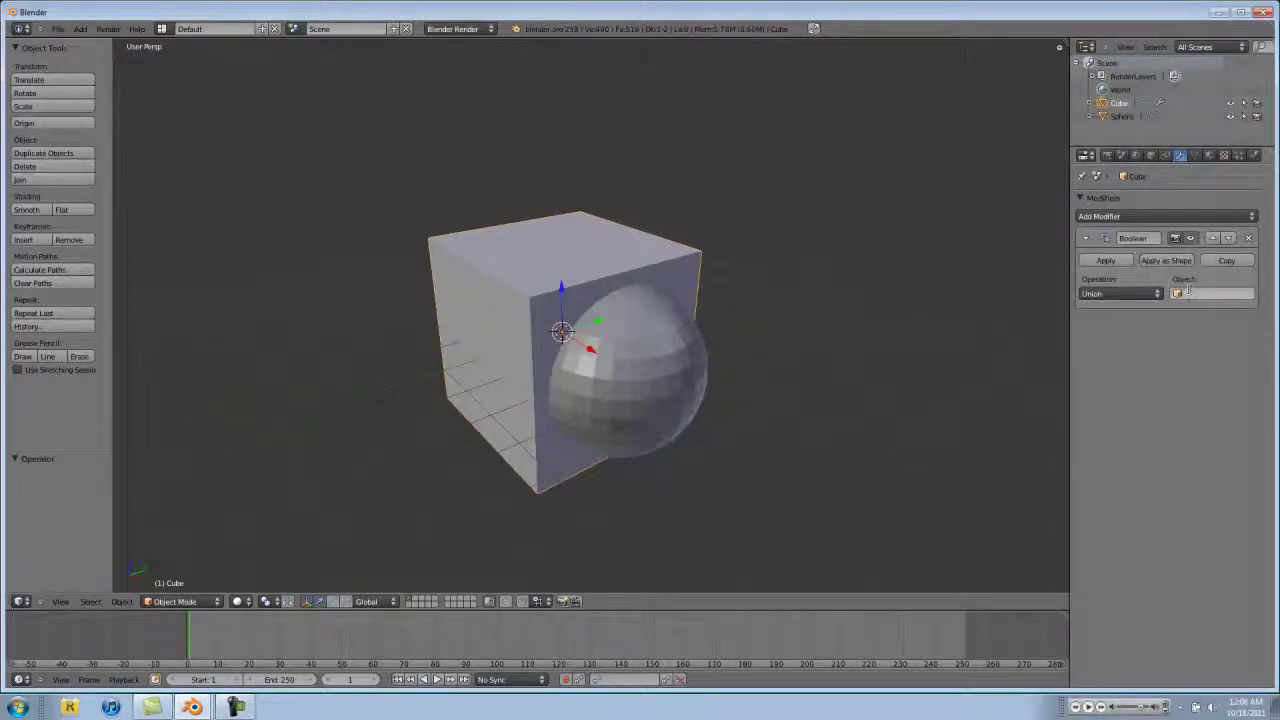
click(1188, 292)
click(1219, 311)
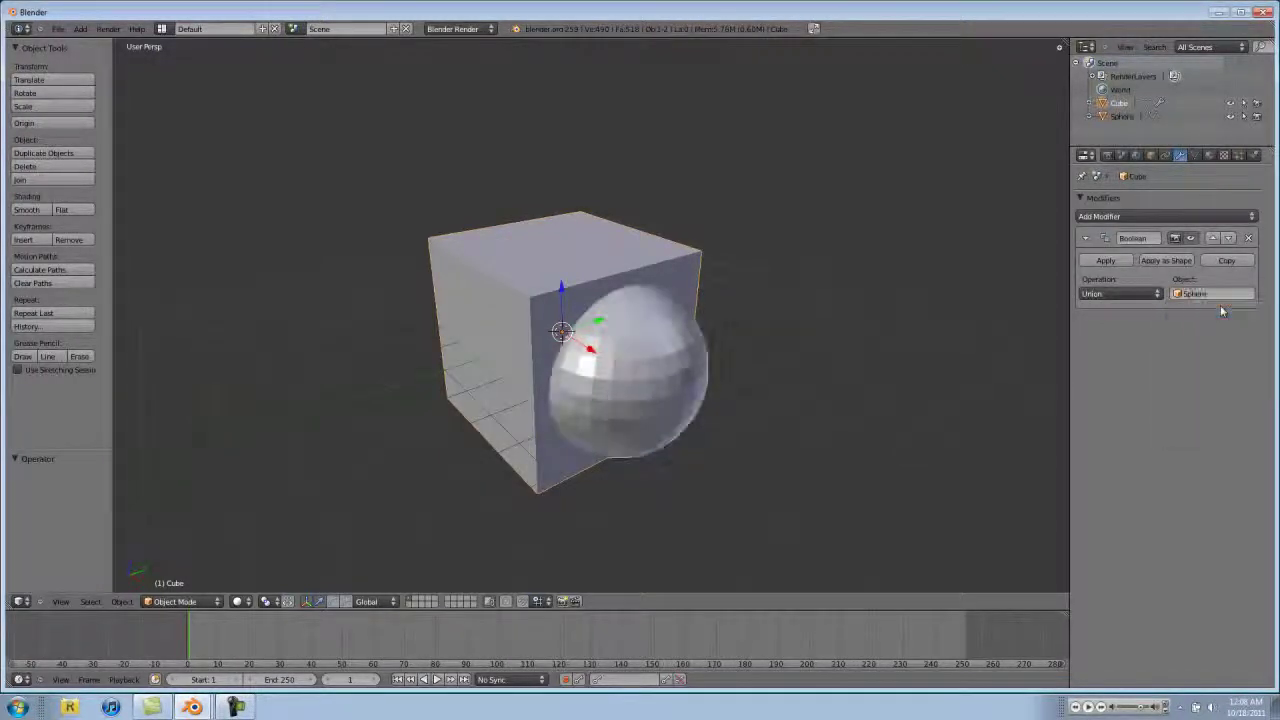
click(1106, 261)
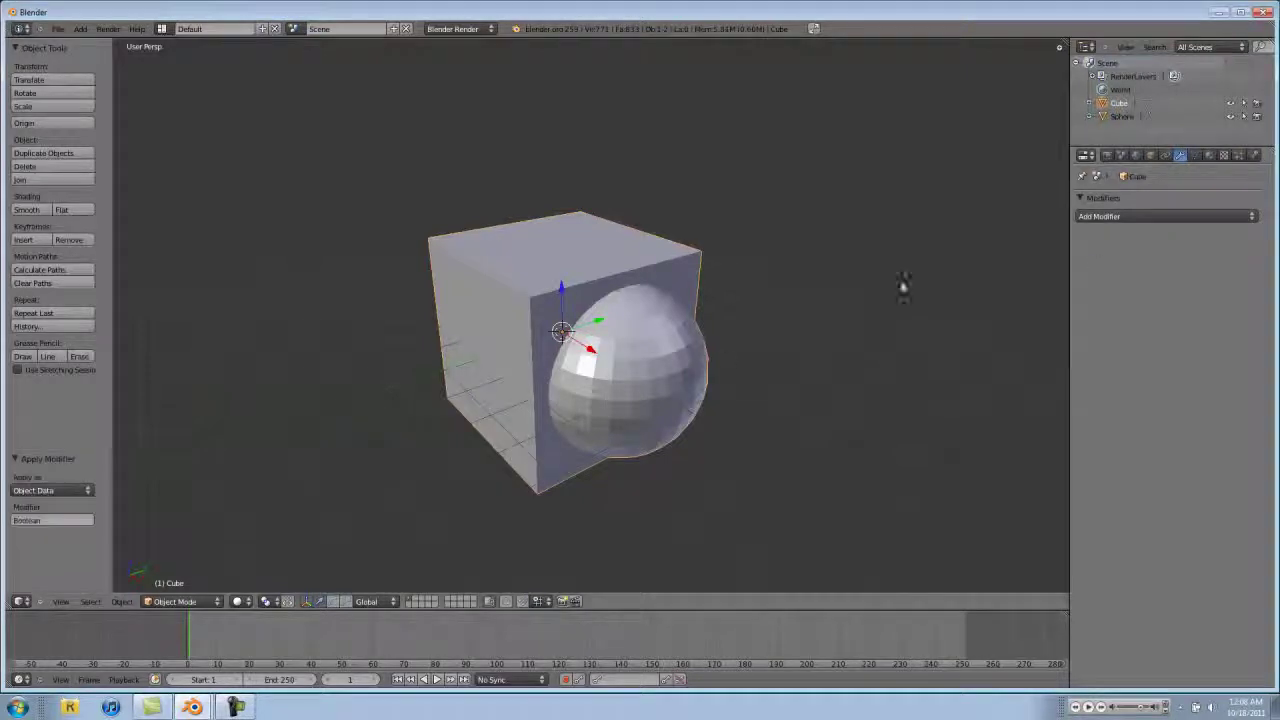
- Move the separate sphere about 4 units along the Y axis away from the merged shape and delete it
key(Tab)
key(a)
mouse_move(600, 410)
middle_down()
mouse_move(716, 326)
mouse_move(675, 430)
mouse_move(600, 406)
middle_up()
key(Tab)
right_click(600, 406)
drag(655, 356, 797, 336)
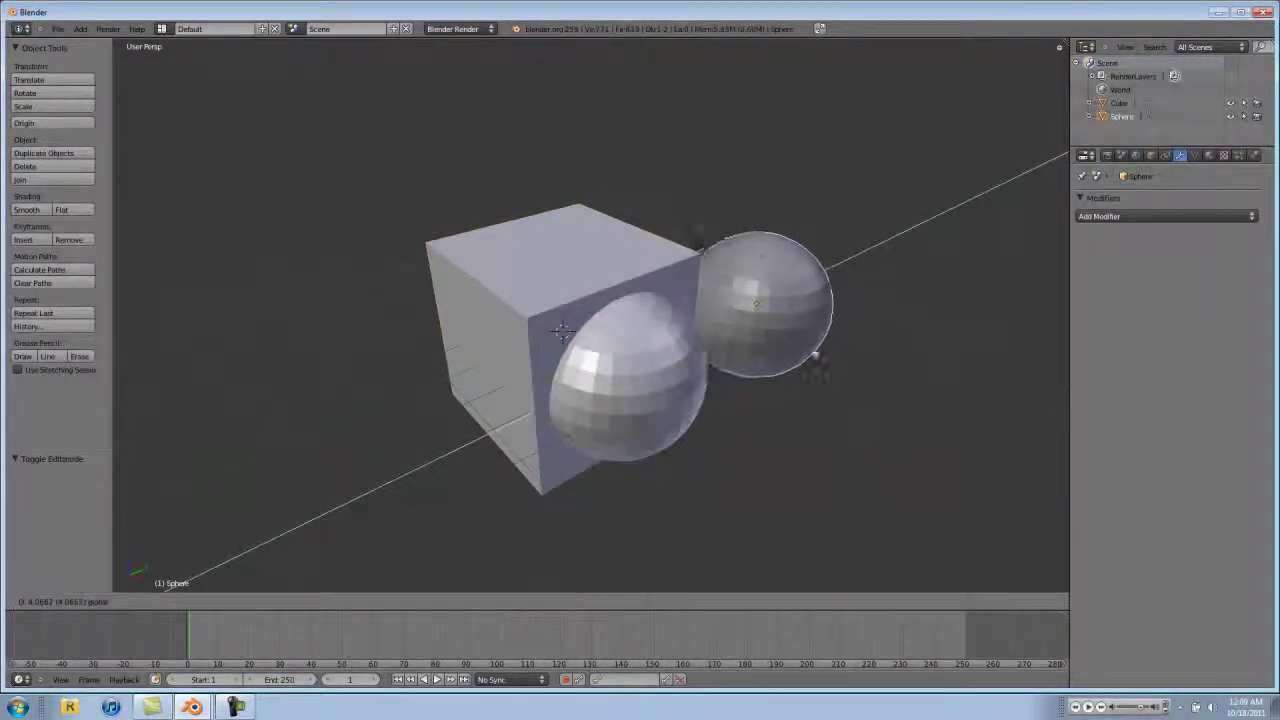
click(800, 355)
key(x)
click(780, 354)
- Examine the merged cube-and-sphere mesh in Edit Mode and in wireframe shading
right_click(576, 368)
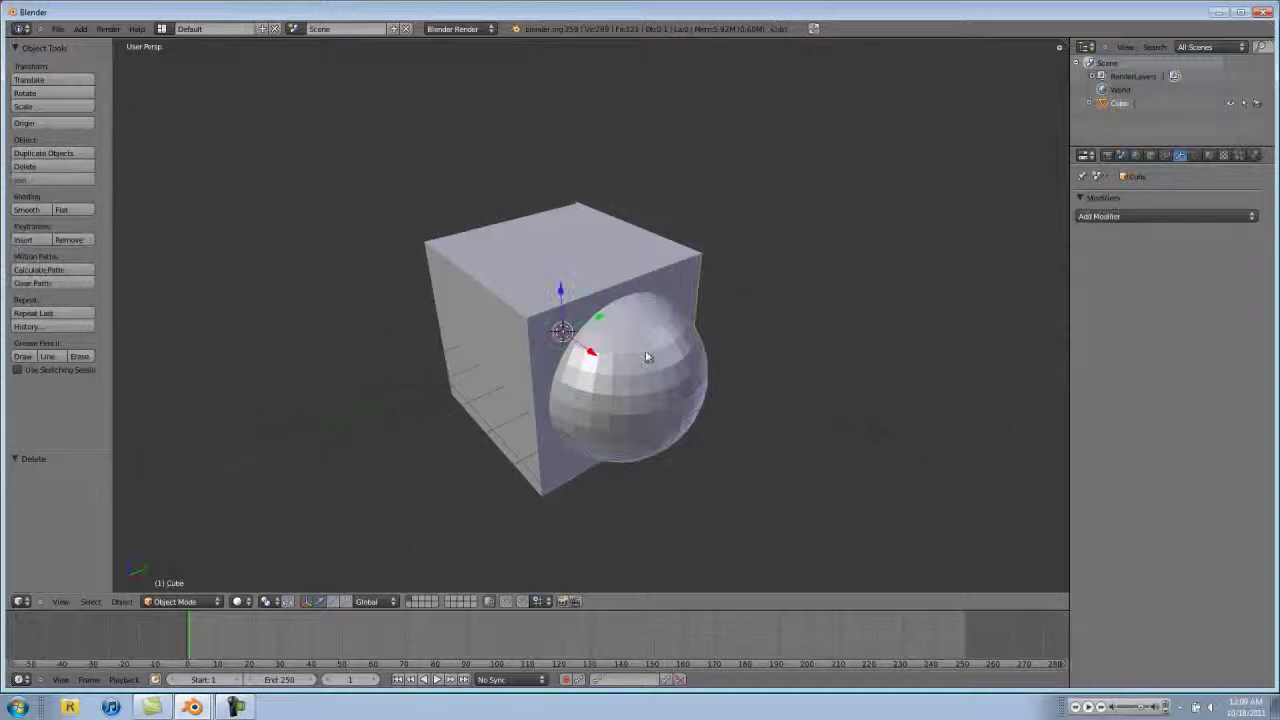
middle_drag(630, 370, 650, 401)
middle_drag(553, 425, 290, 570)
key(Tab)
scroll(630, 393, up, 3)
scroll(630, 393, down, 4)
key(Tab)
key(z)
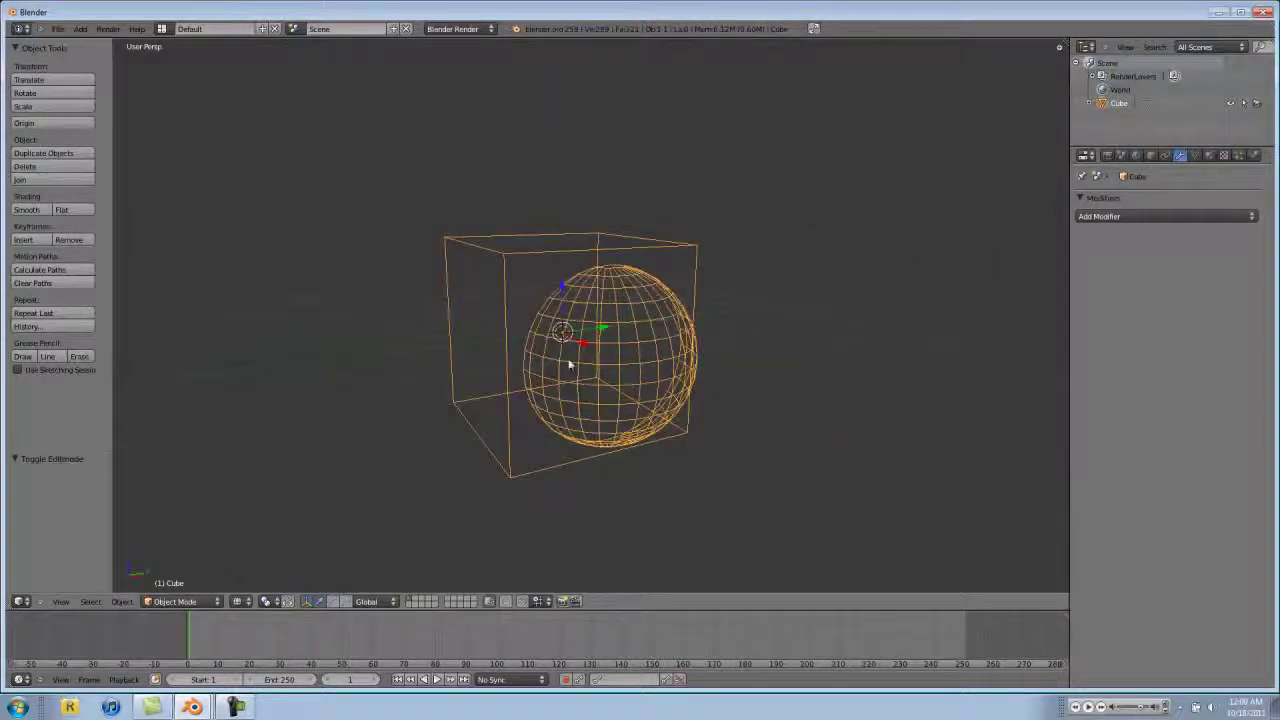
key(z)
- Undo the sphere's move and deletion and the applied Union modifier
key(ctrl+z)
key(ctrl+z)
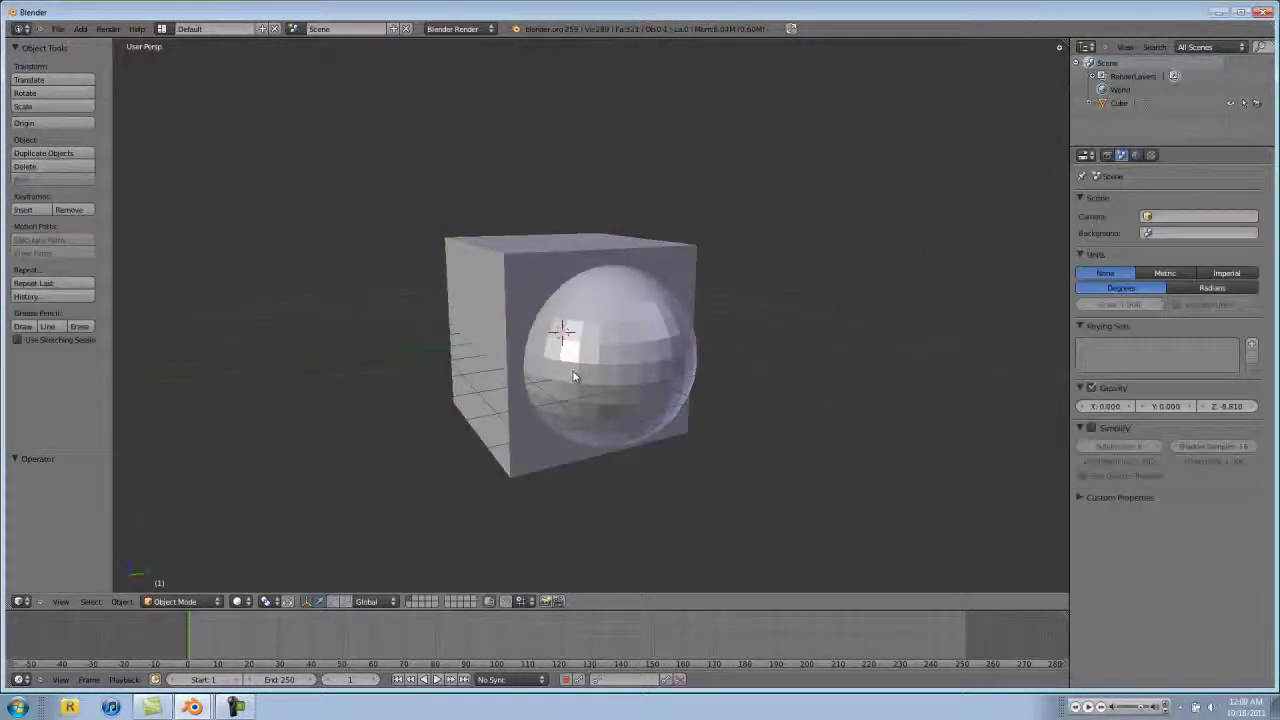
key(h)
right_click(645, 351)
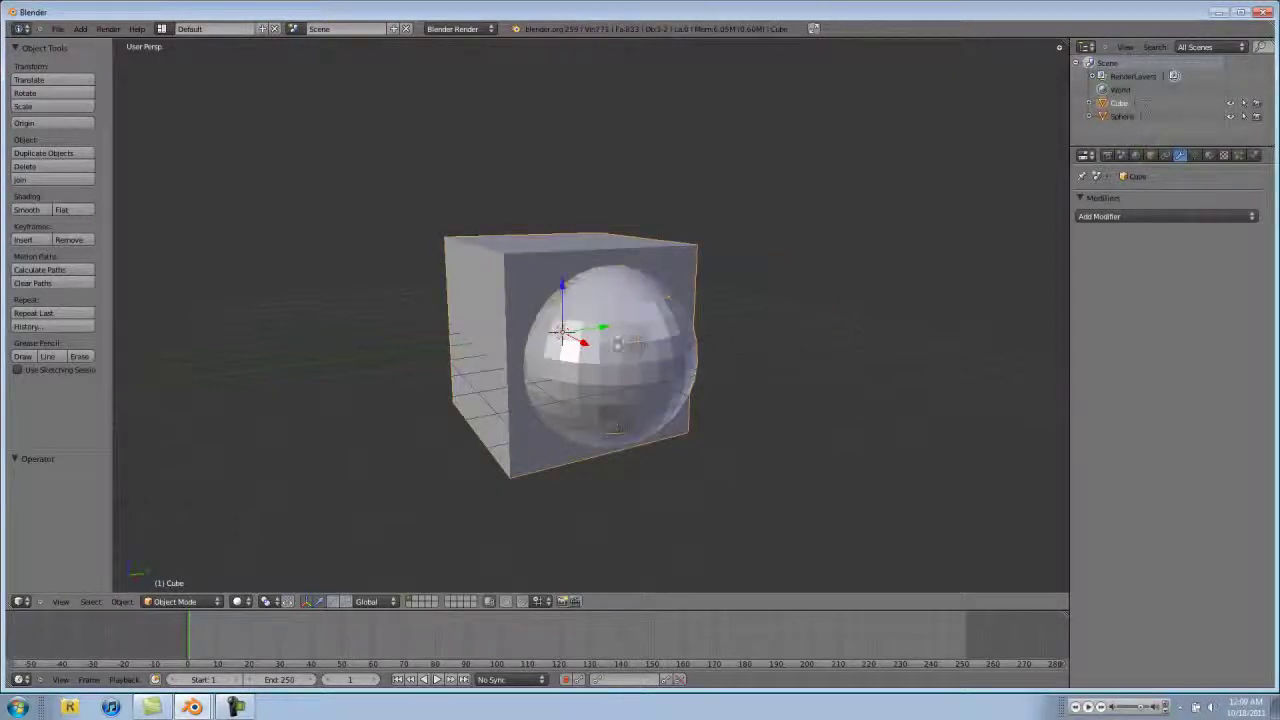
key(ctrl+z)
key(ctrl+z)
middle_drag(544, 306, 595, 378)
right_click(625, 399)
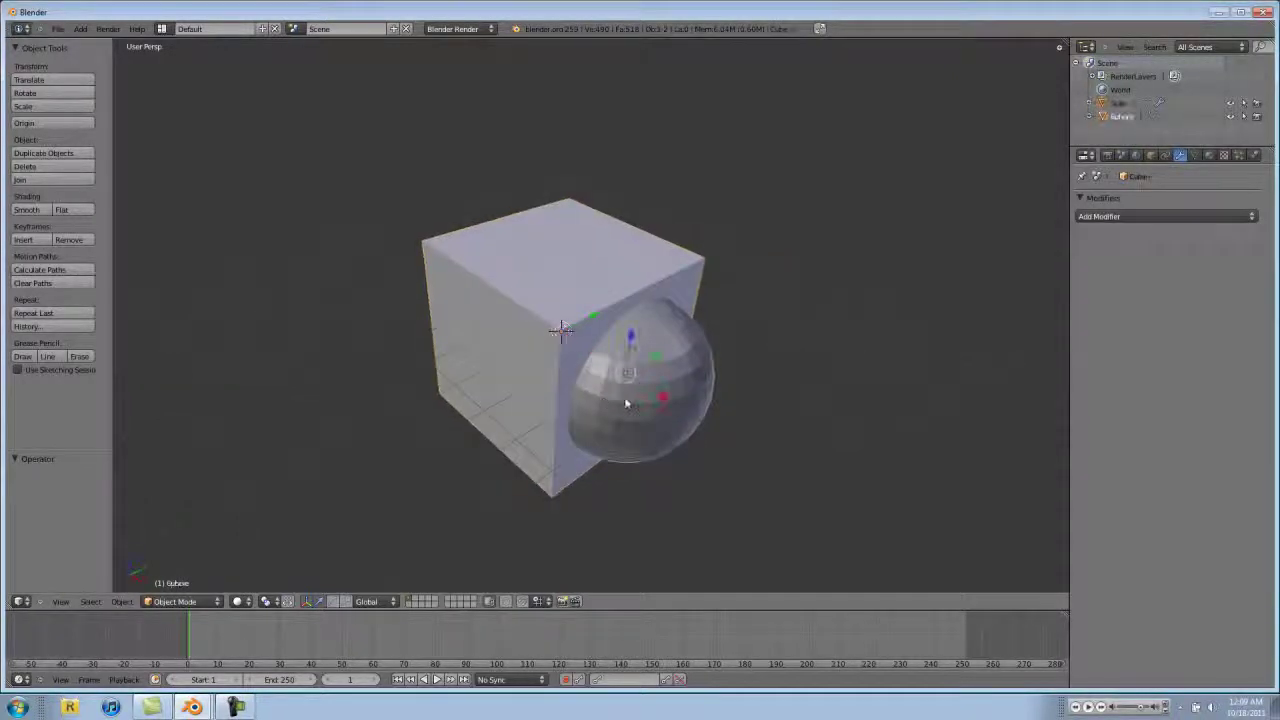
- Set the cube's Boolean modifier to Intersect with Sphere as its object and apply it
right_click(626, 400)
right_click(626, 400)
right_click(626, 400)
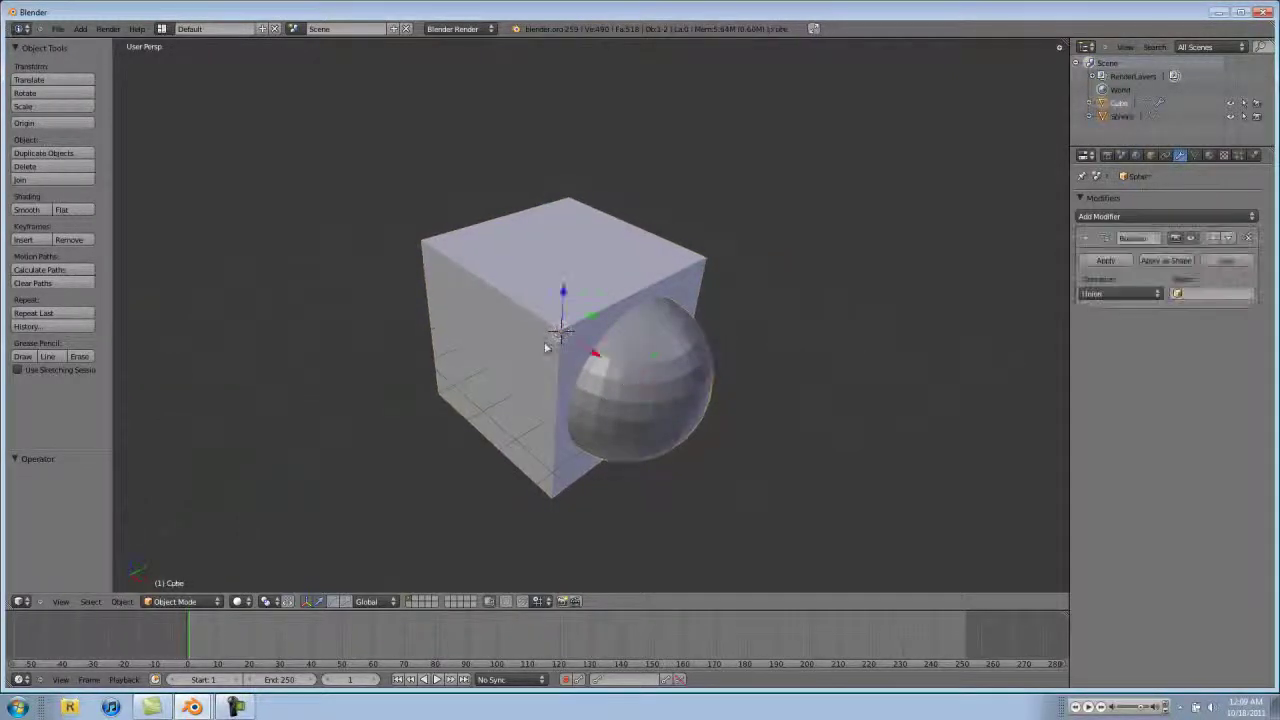
click(1120, 293)
click(1115, 279)
click(1212, 293)
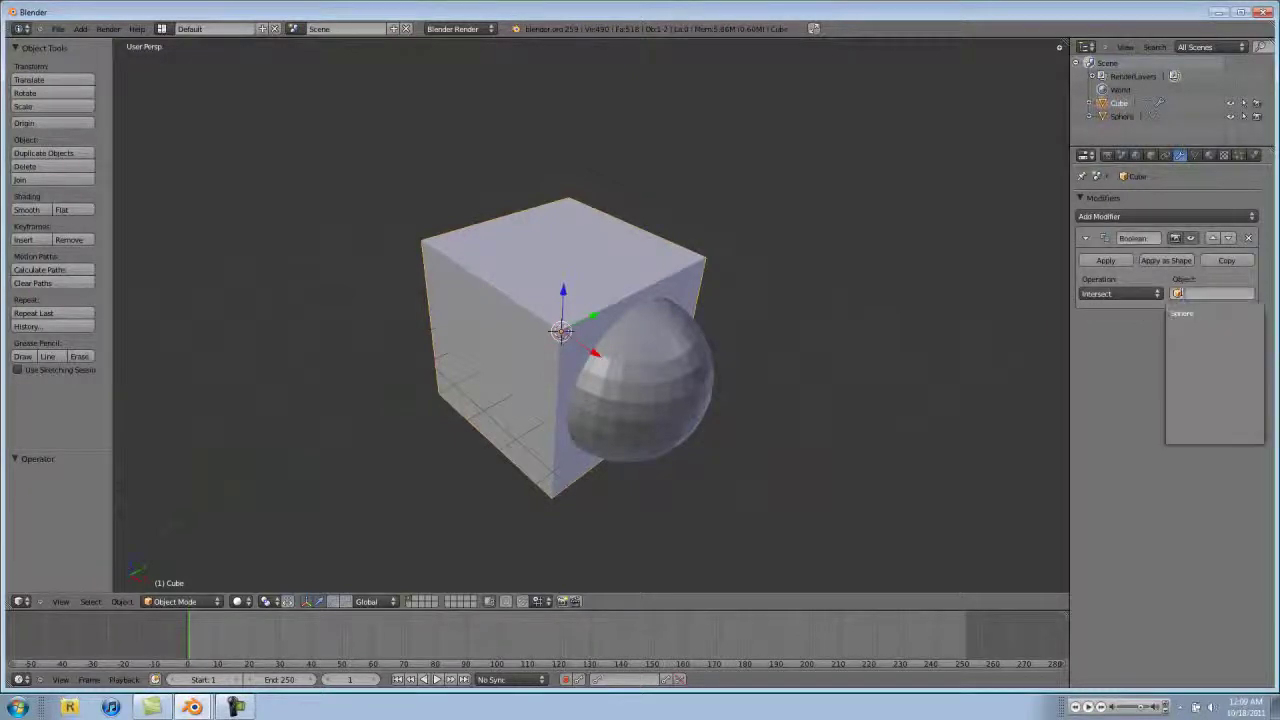
click(1190, 313)
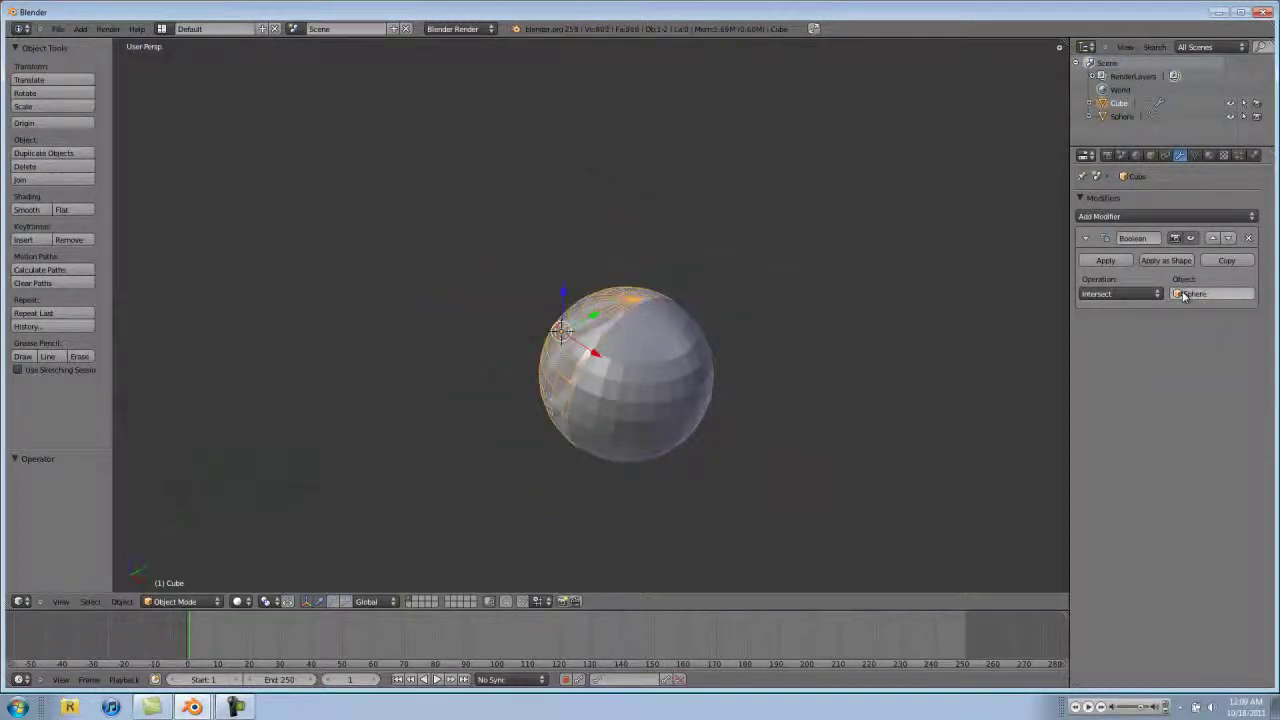
click(1105, 260)
- Delete the original sphere and examine the piece left by the intersection
right_click(688, 422)
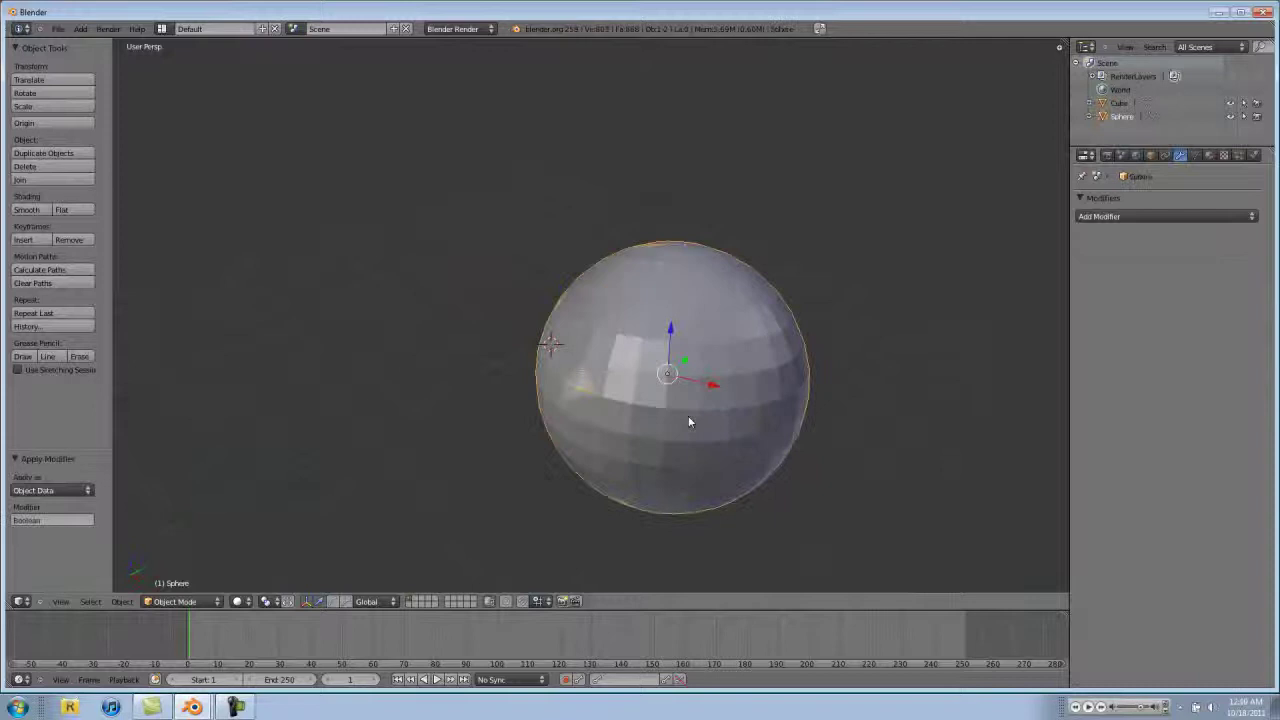
key(x)
click(718, 389)
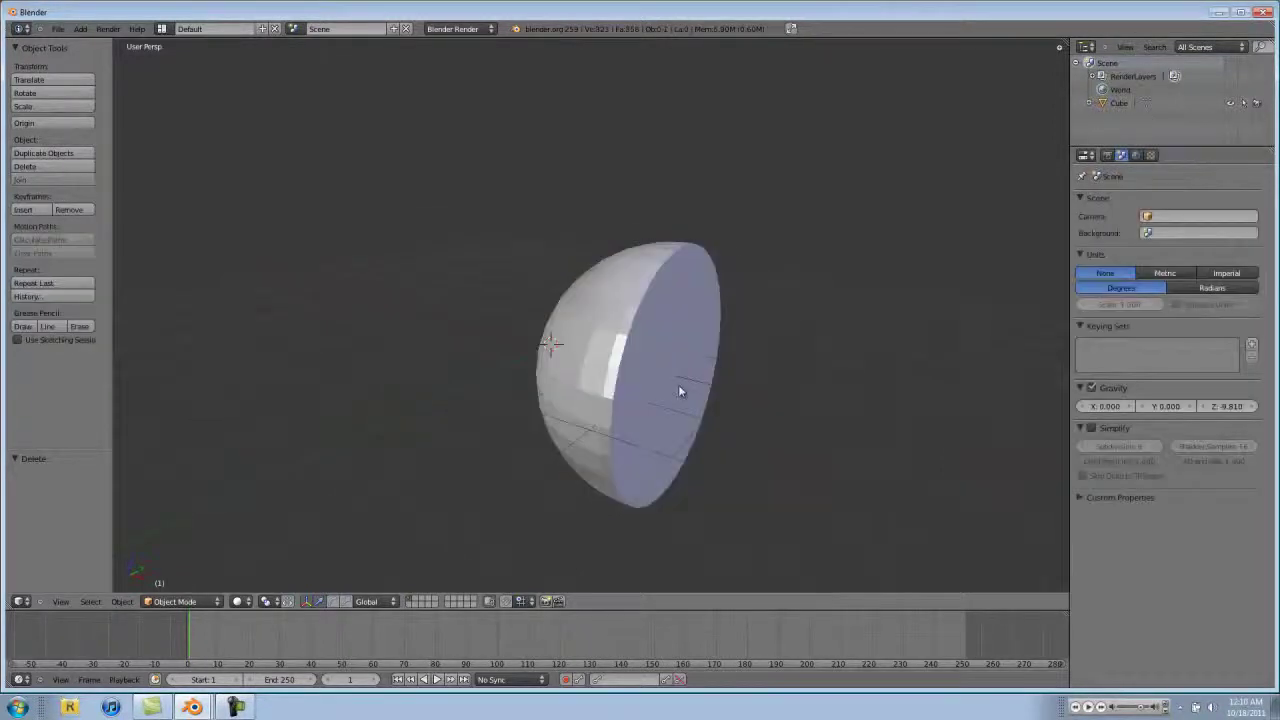
scroll(680, 391, down, 3)
middle_drag(680, 391, 677, 418)
scroll(742, 415, up, 2)
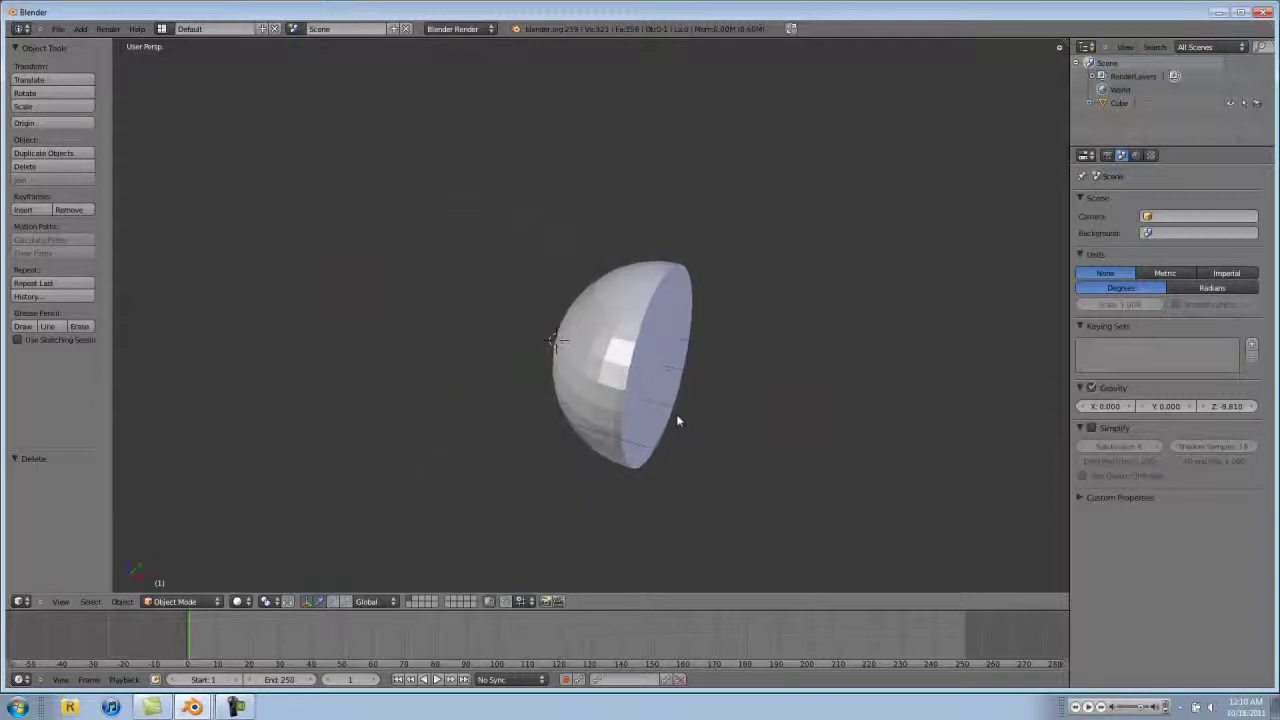
right_click(609, 394)
scroll(609, 389, down, 1)
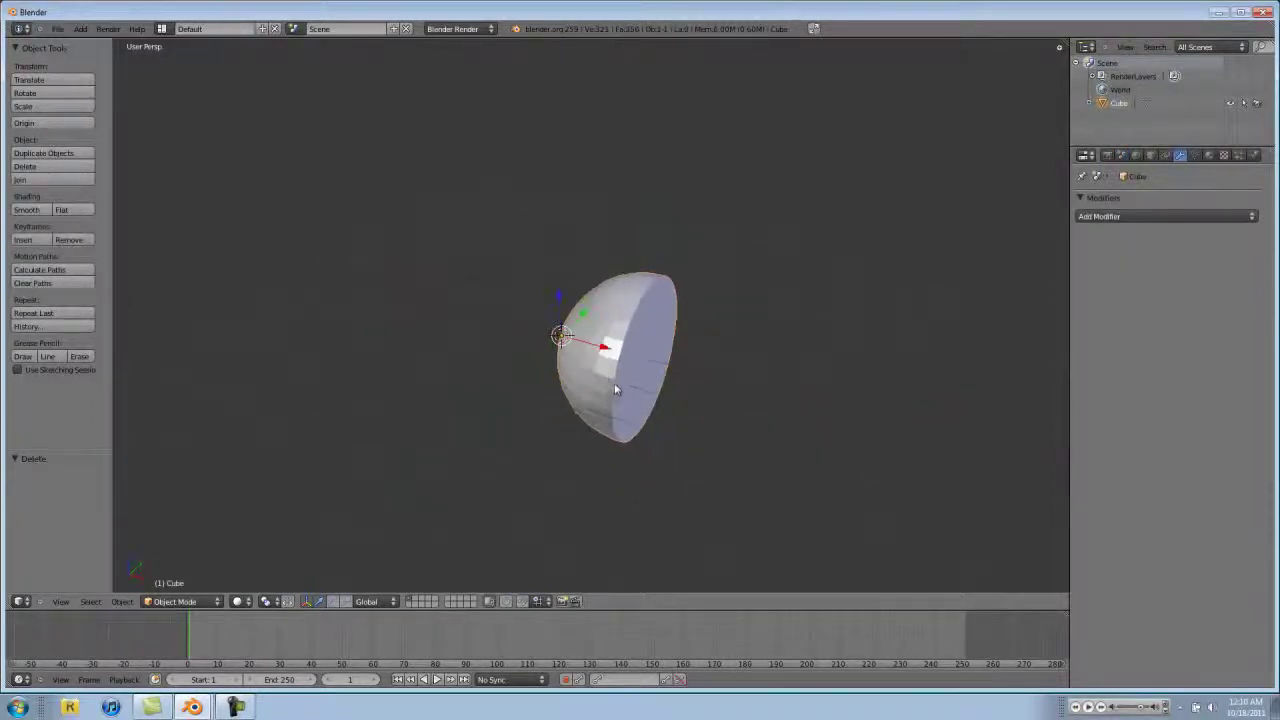
- Undo the sphere's deletion and the applied Intersect modifier to restore the full cube and sphere
key(ctrl+z)
key(ctrl+z)
right_click(619, 379)
right_click(623, 377)
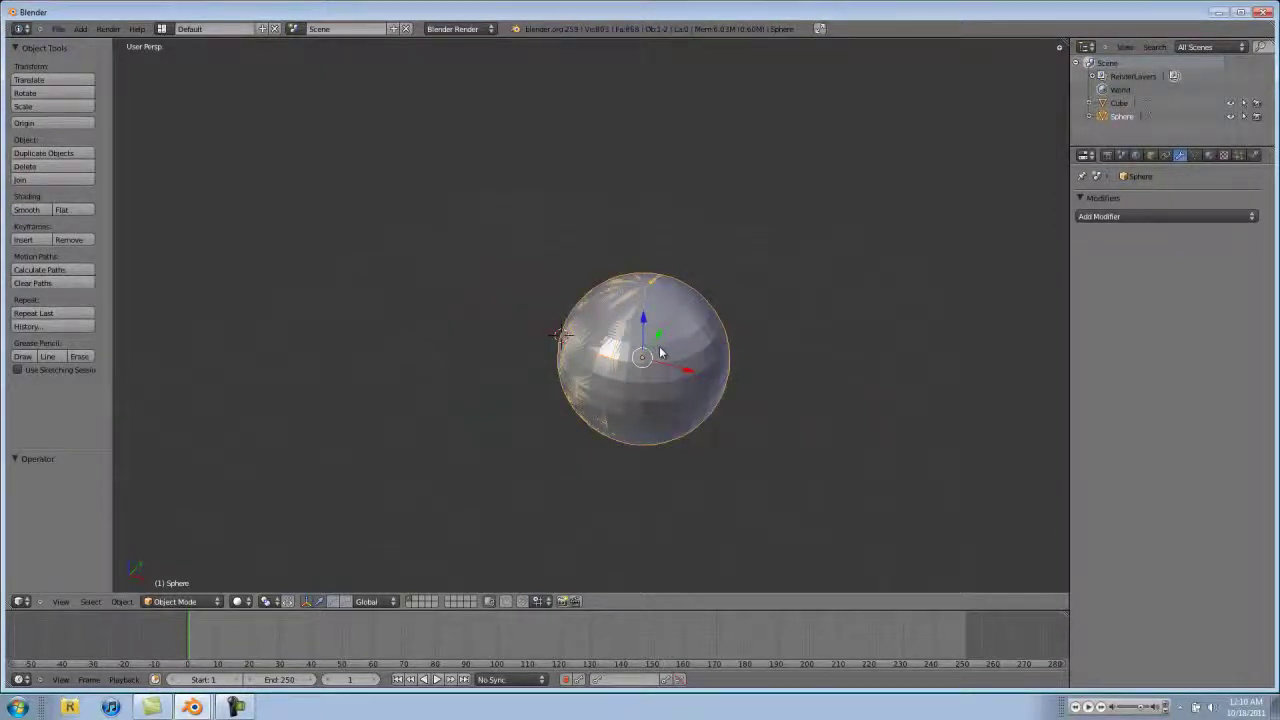
key(ctrl+z)
key(ctrl+z)
key(ctrl+z)
key(ctrl+z)
key(ctrl+z)
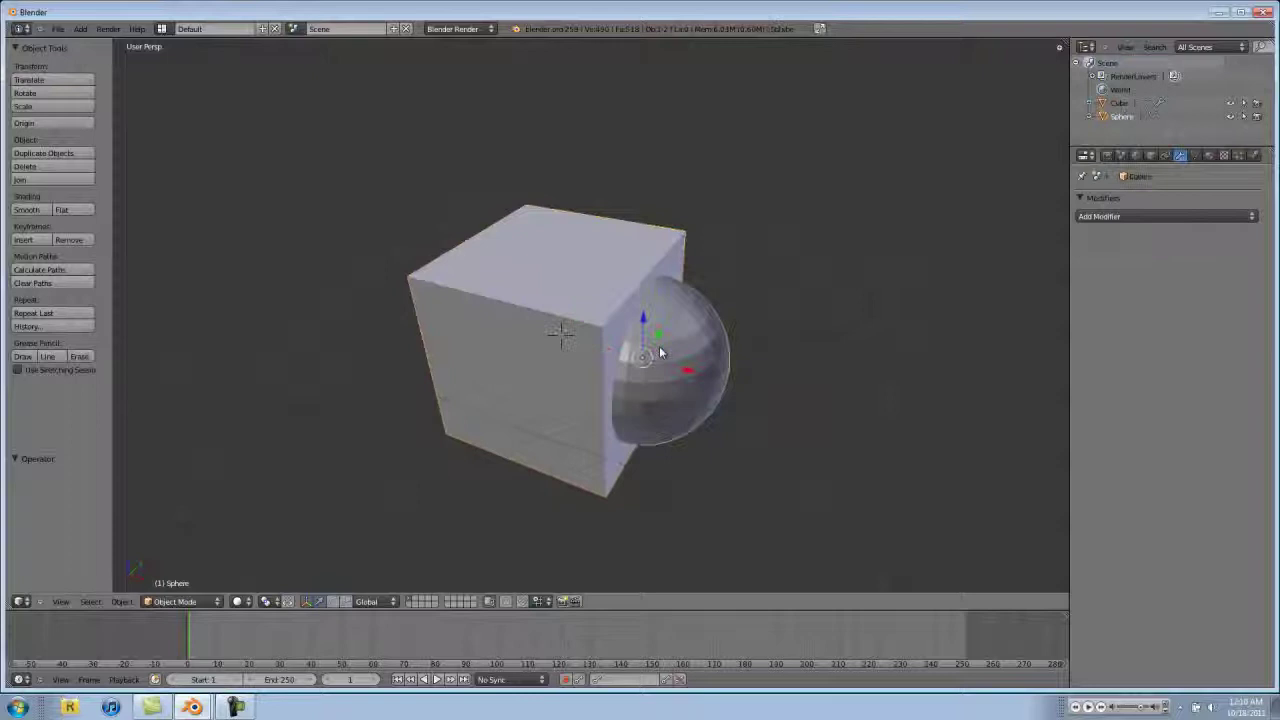
middle_drag(632, 401, 612, 411)
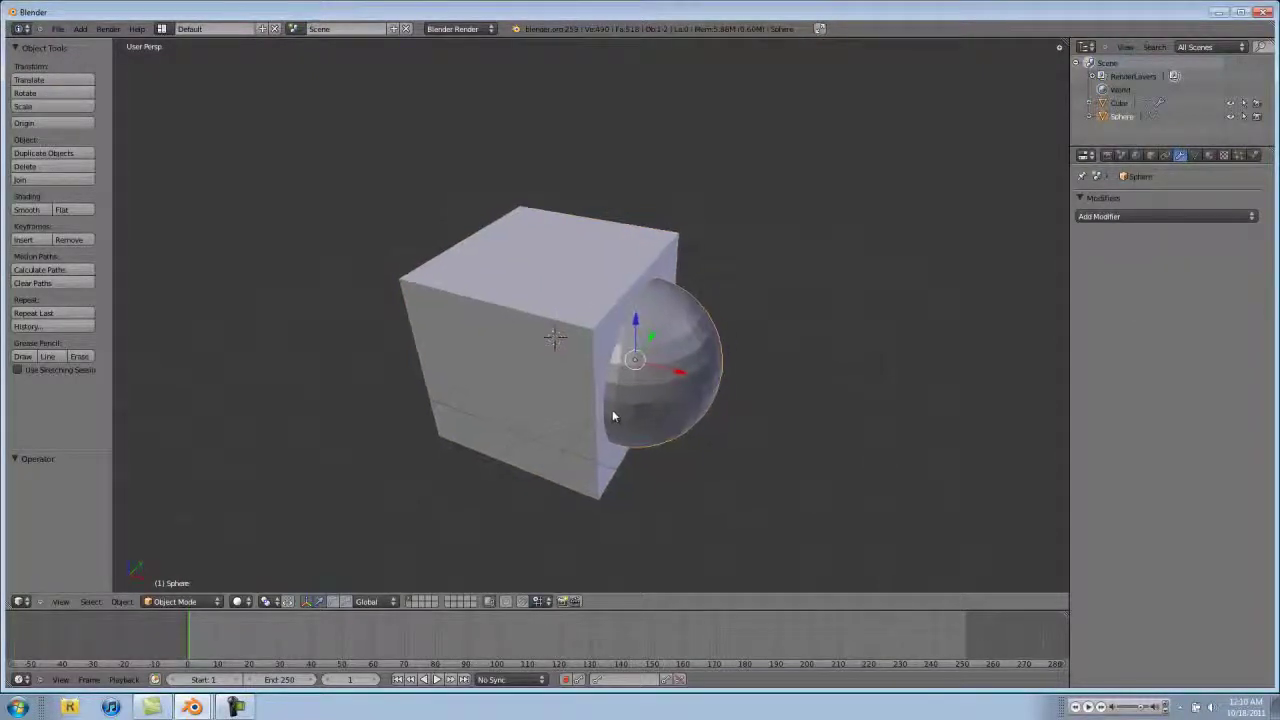
scroll(634, 403, up, 1)
scroll(634, 403, down, 1)
middle_drag(603, 456, 470, 423)
key(ctrl+z)
key(ctrl+z)
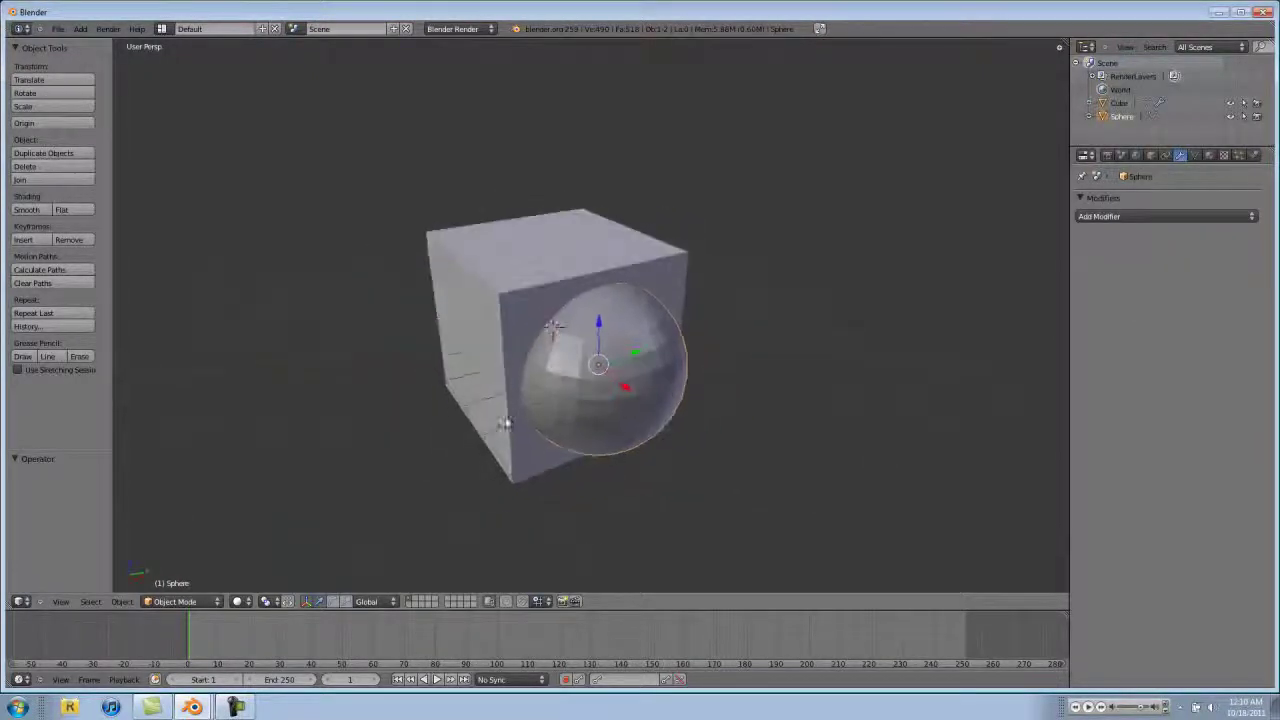
middle_drag(669, 415, 597, 328)
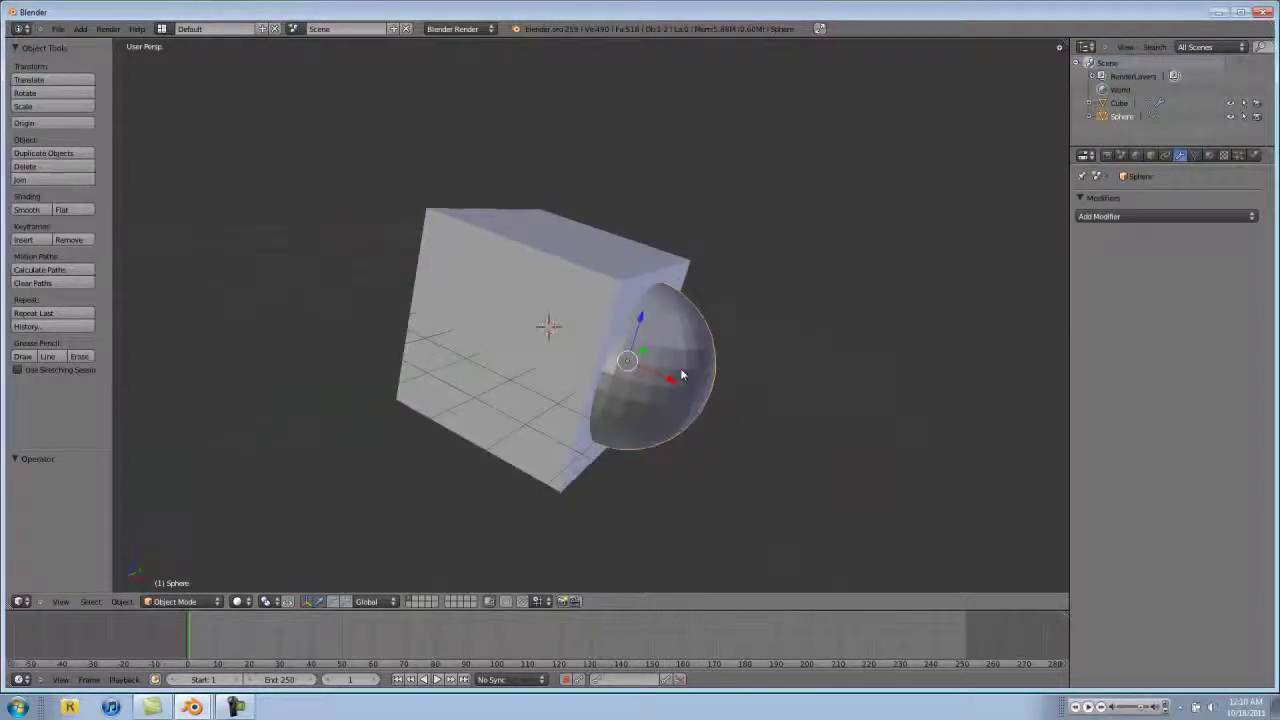
- Clear the sphere's location to place it inside the cube, and recentre the 3D cursor and view
key(alt+g)
middle_drag(680, 369, 594, 334)
key(shift+c)
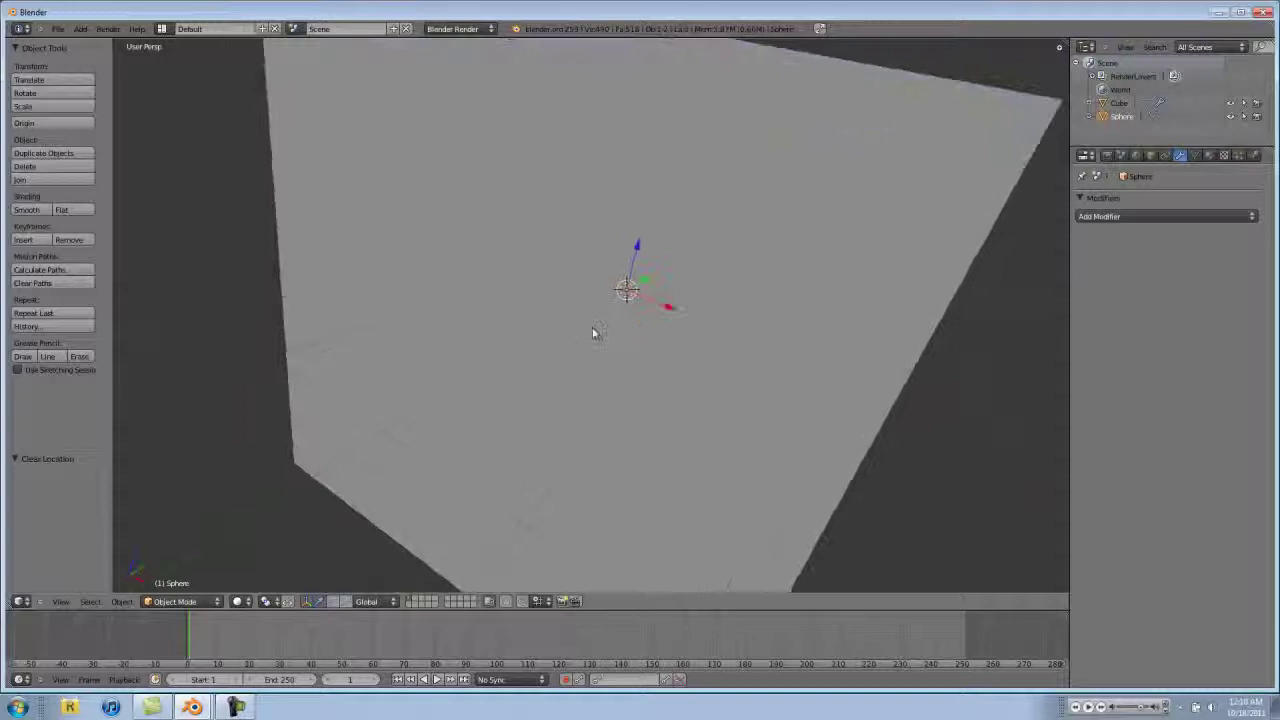
scroll(594, 334, down, 5)
middle_drag(400, 330, 366, 341)
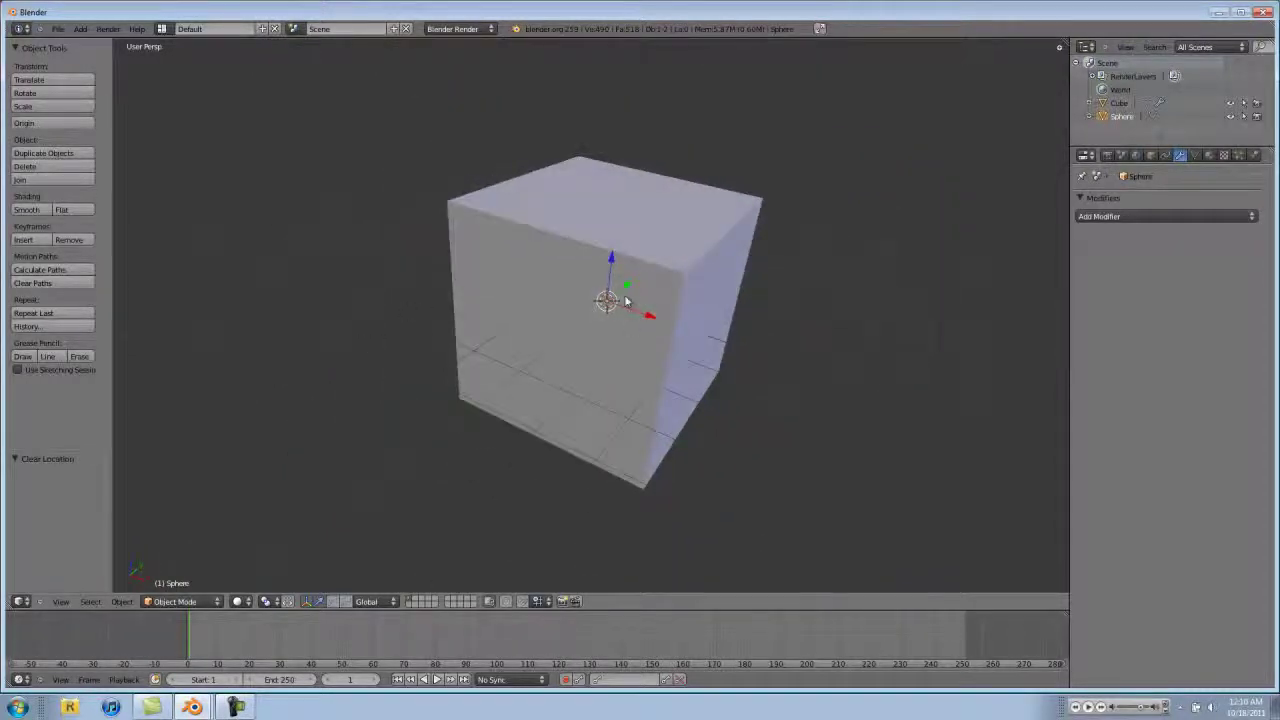
- Scale the sphere by about 1.53 and move it down about 1.73 along Z so it overlaps the cube's underside
key(s)
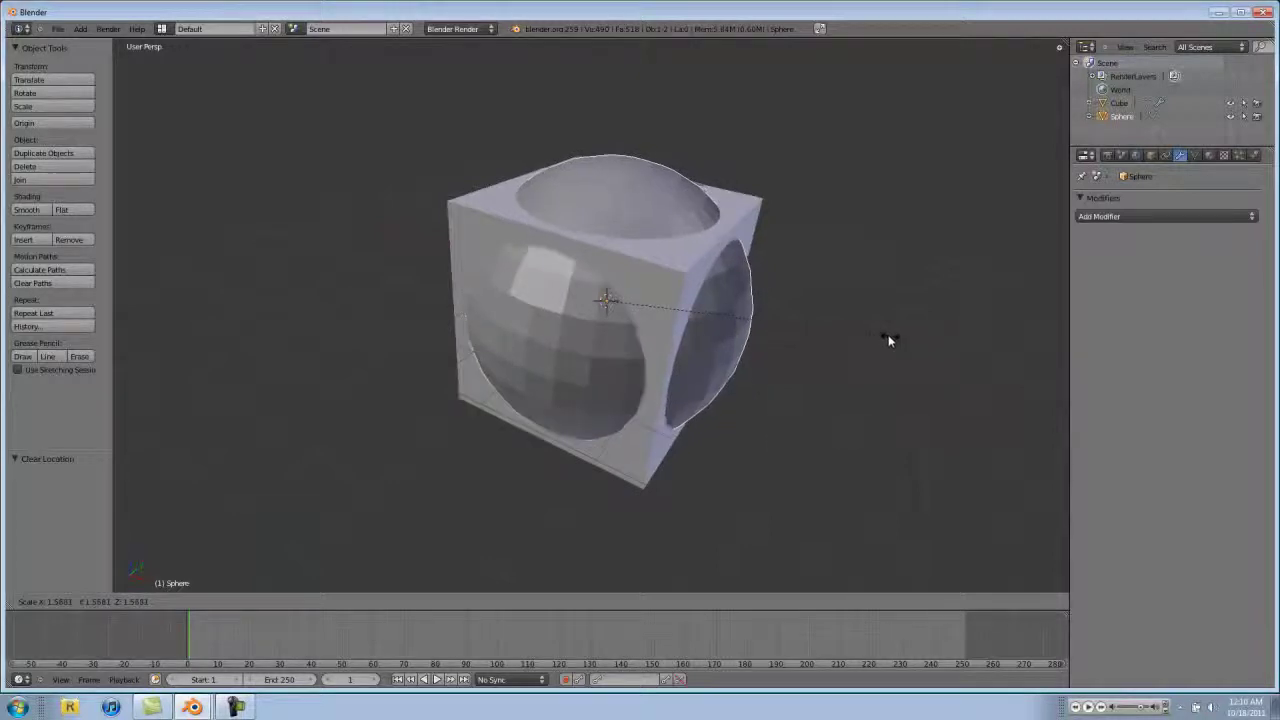
click(870, 336)
key(g)
key(z)
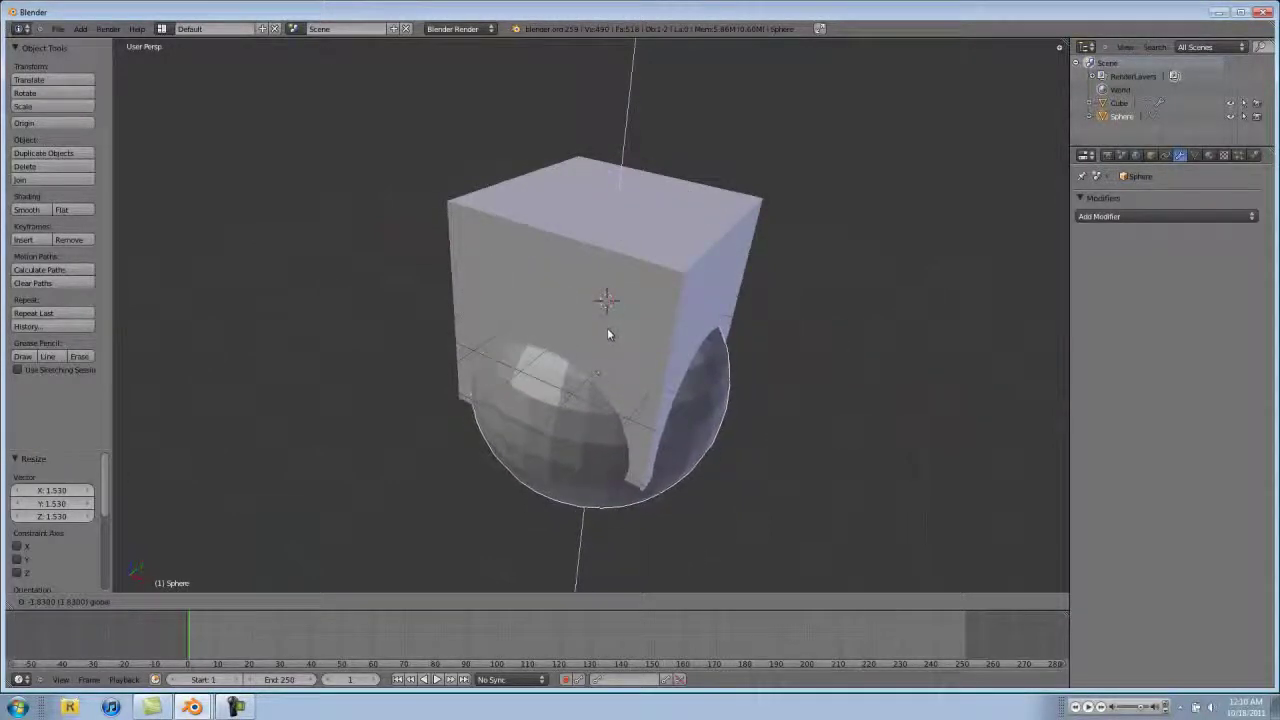
click(611, 324)
middle_drag(580, 460, 494, 427)
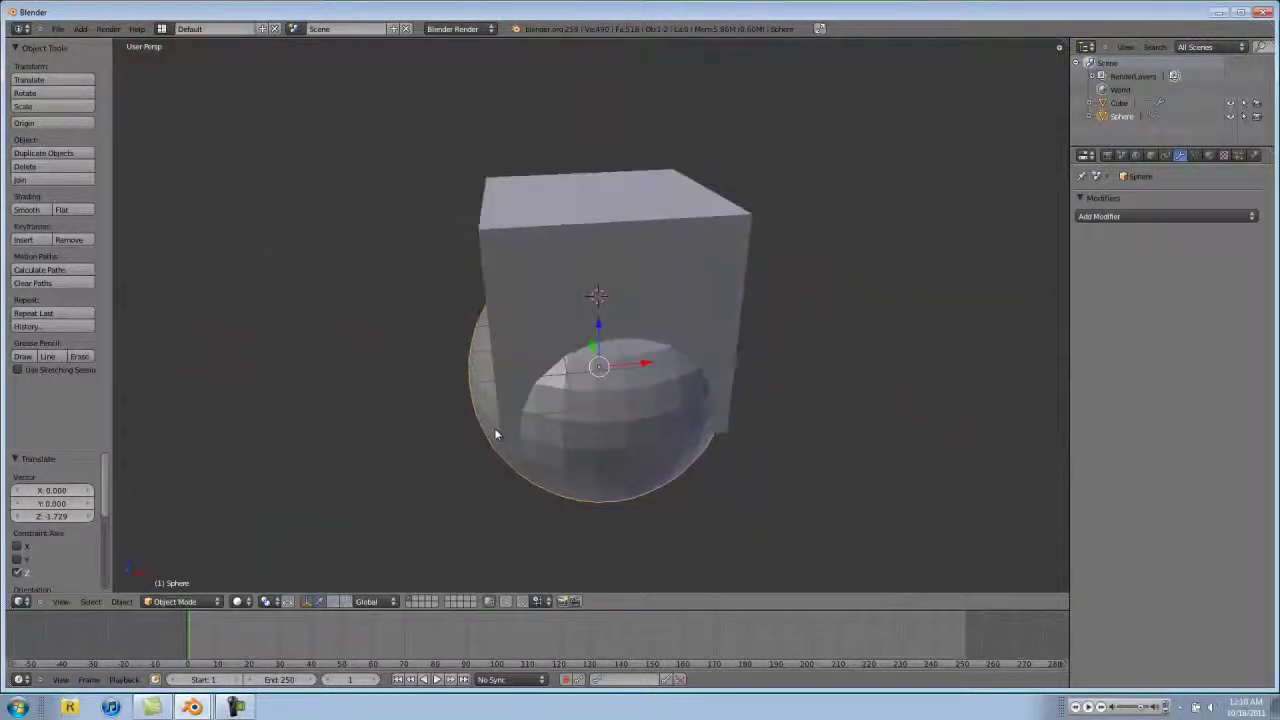
- Set the cube's Boolean modifier to Difference with Sphere as its object and apply it
right_click(523, 320)
click(1138, 292)
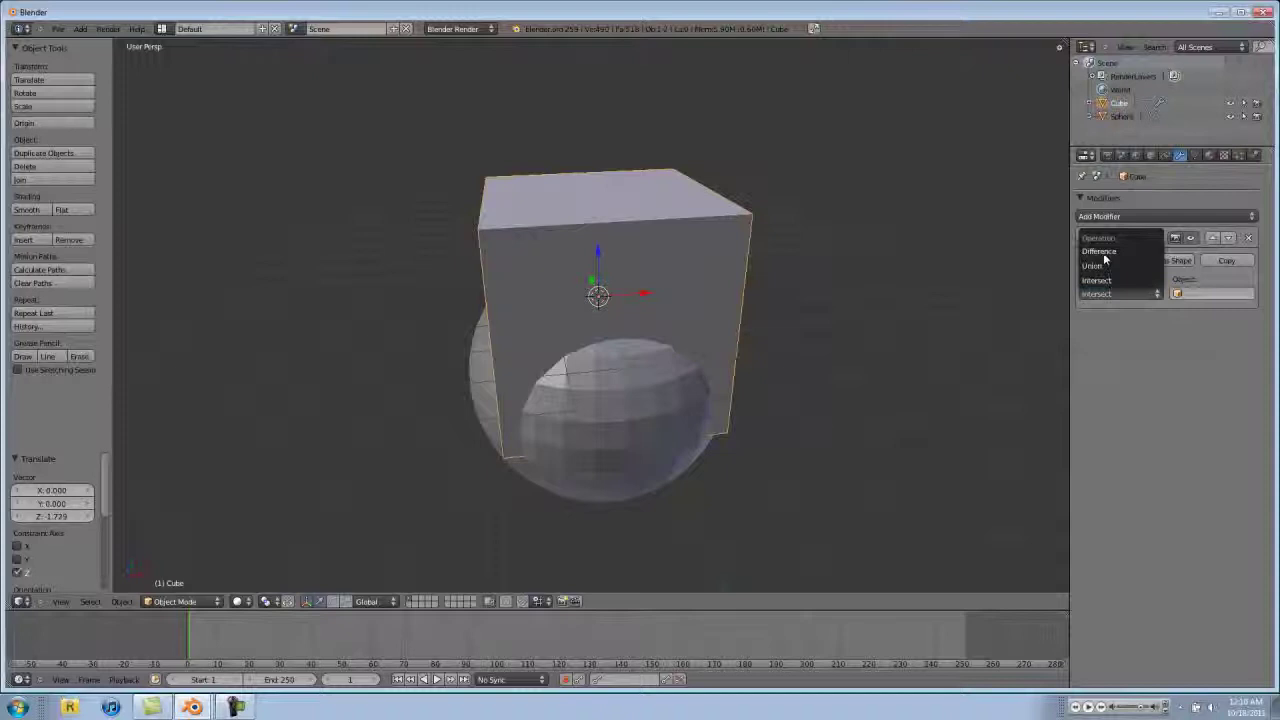
click(1112, 252)
click(1204, 294)
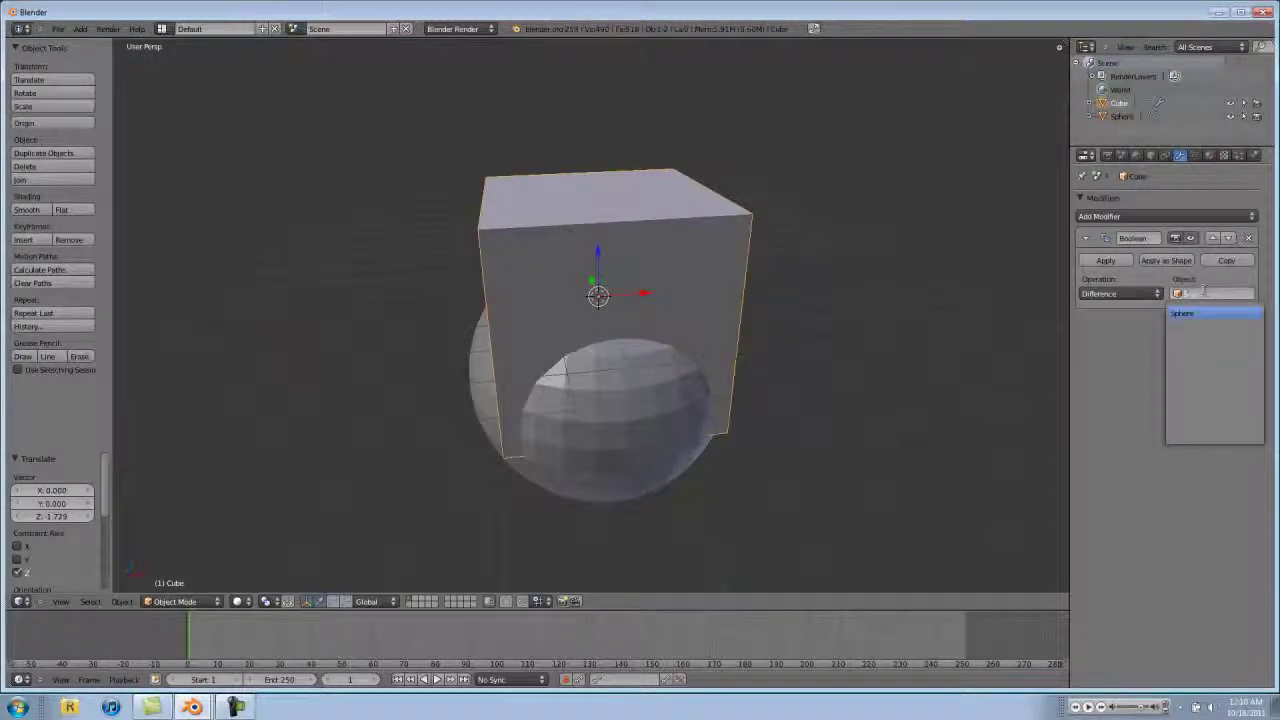
click(1188, 313)
click(1105, 260)
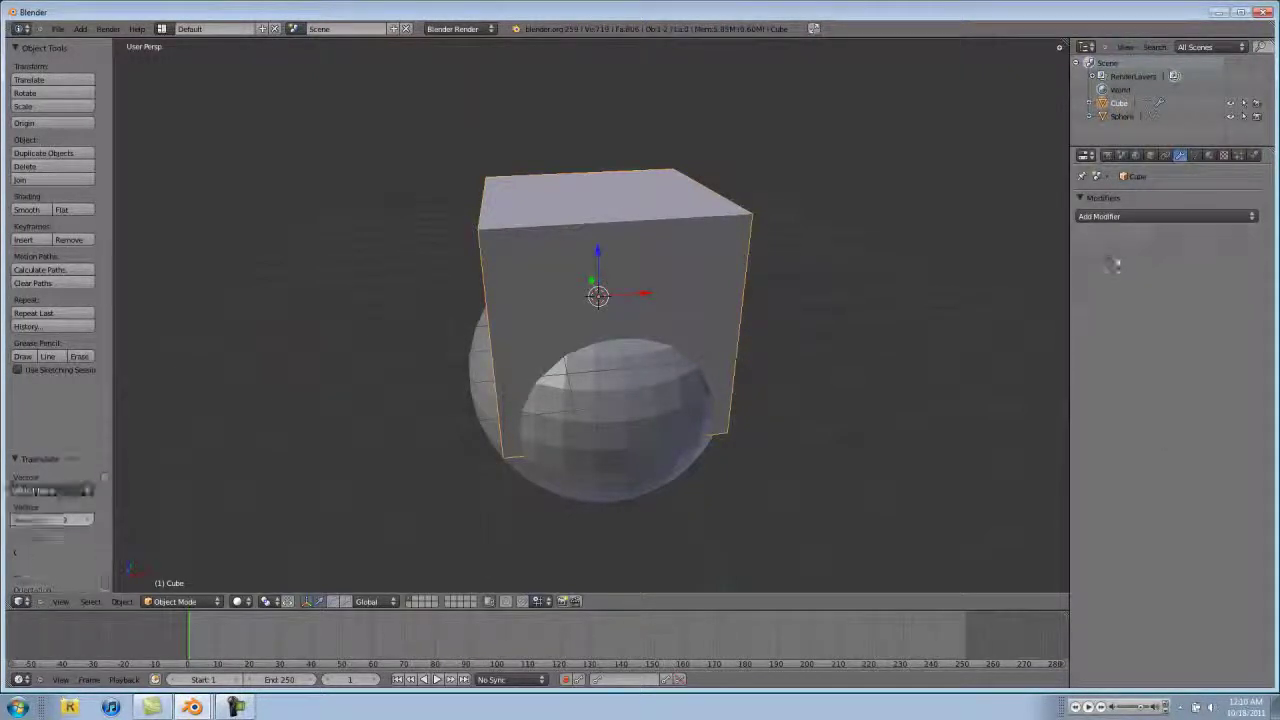
- Delete the sphere and examine the hollowed-out cube from several angles and in wireframe shading
right_click(650, 422)
key(x)
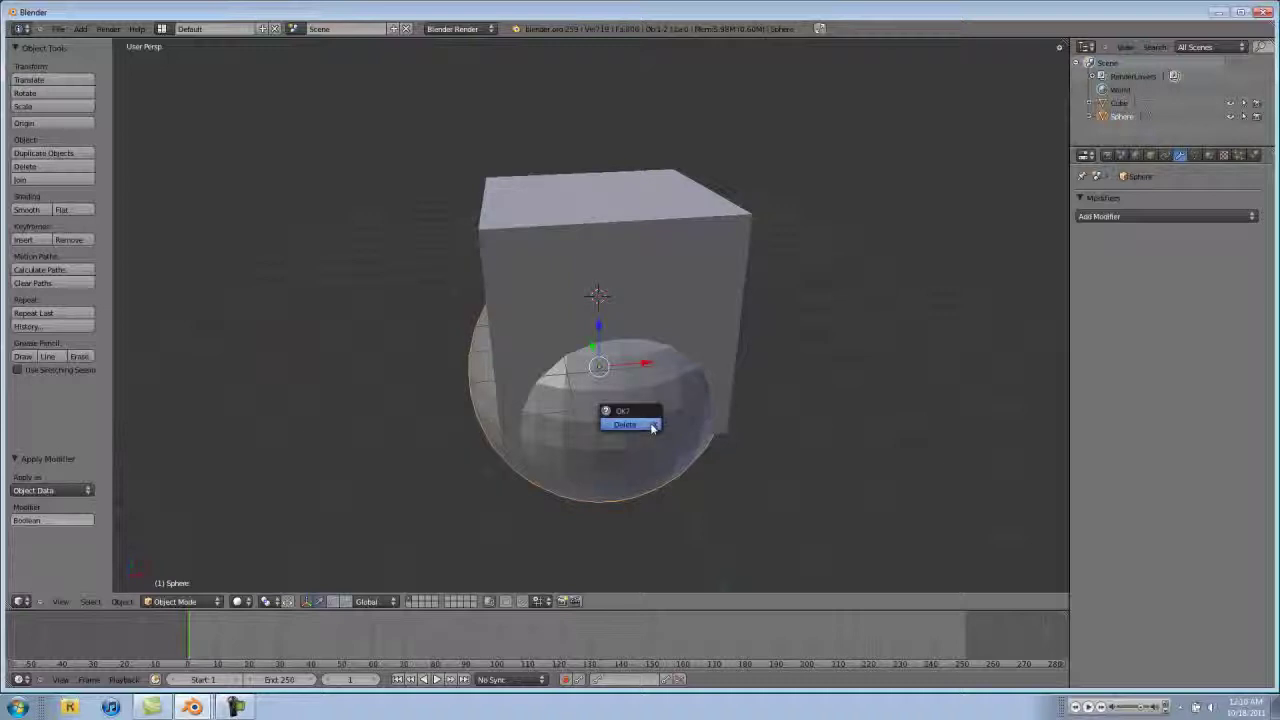
click(648, 425)
middle_drag(643, 428, 594, 340)
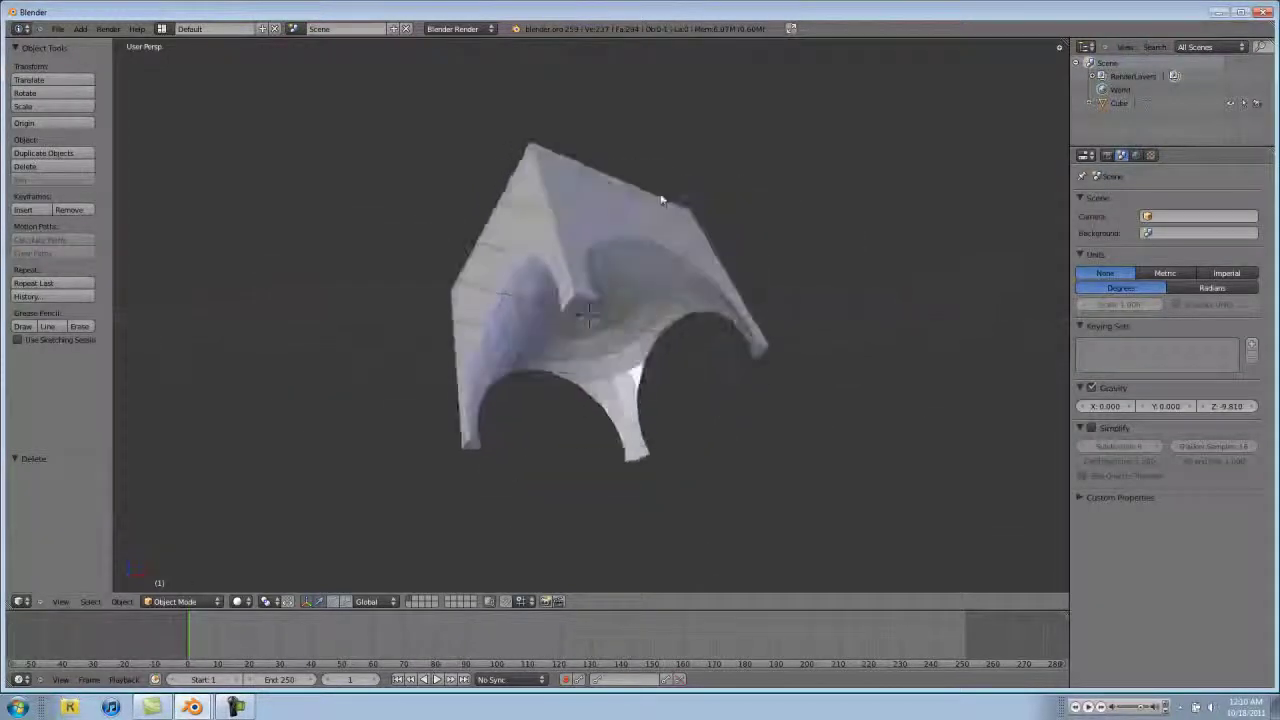
middle_drag(661, 200, 664, 336)
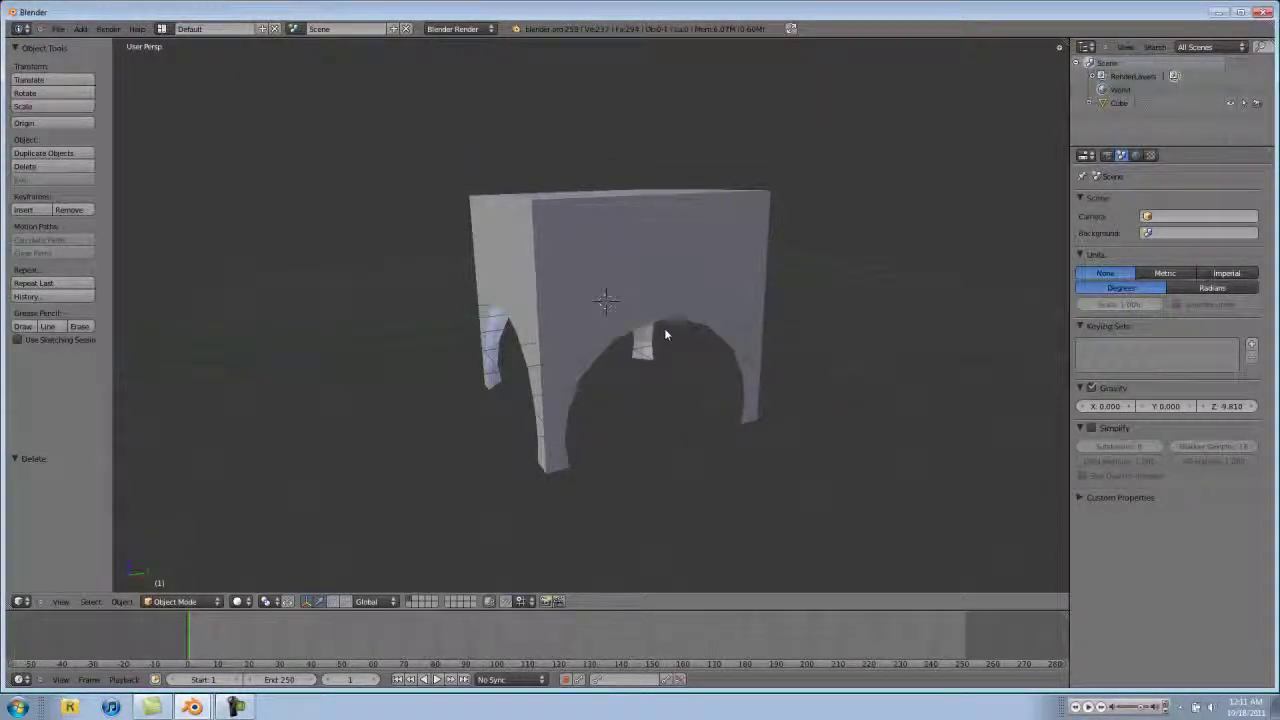
middle_drag(663, 334, 588, 340)
key(z)
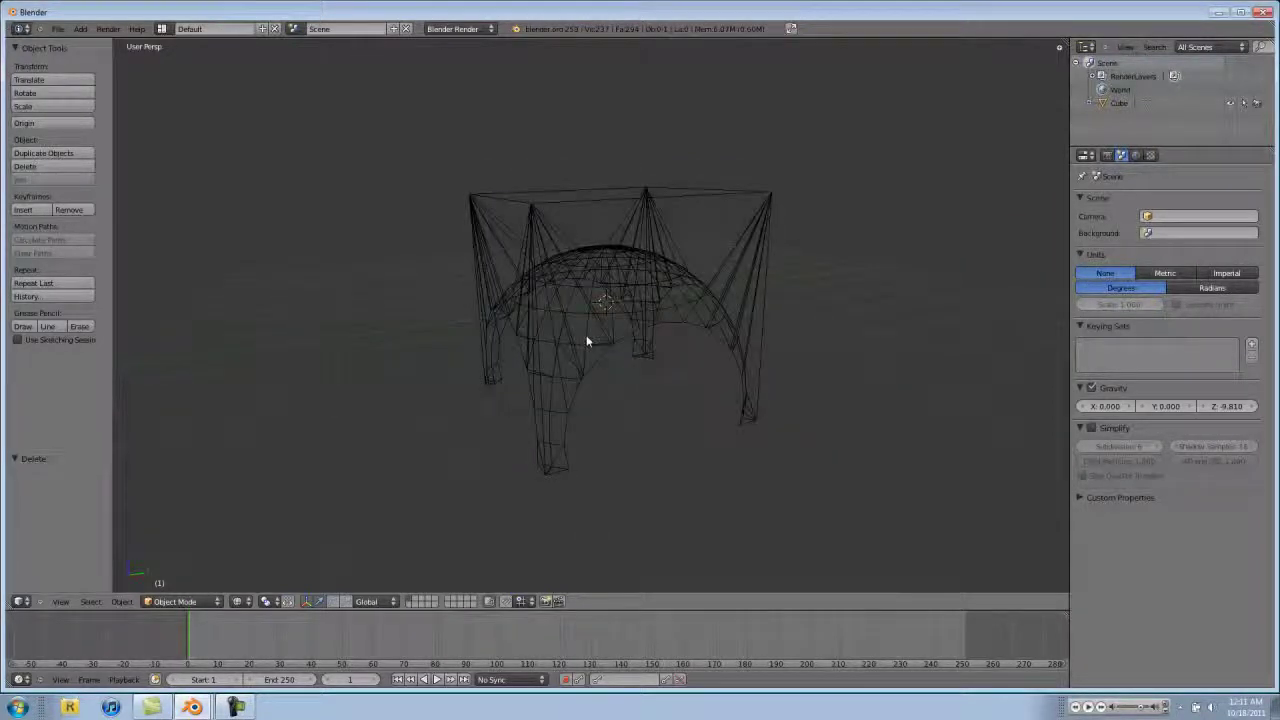
- Undo the sphere's deletion and the applied Difference modifier, and return to solid shading
key(ctrl+z)
key(z)
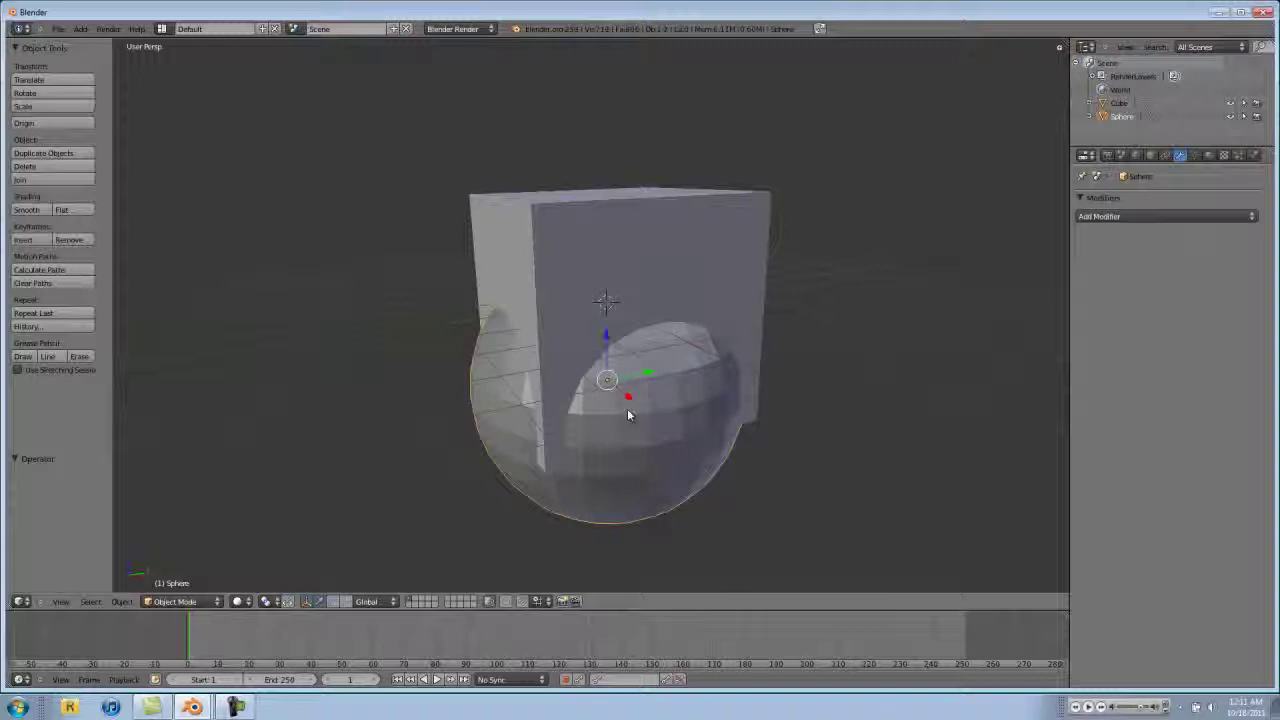
right_click(565, 208)
shift+right_click(637, 403)
shift+right_click(622, 414)
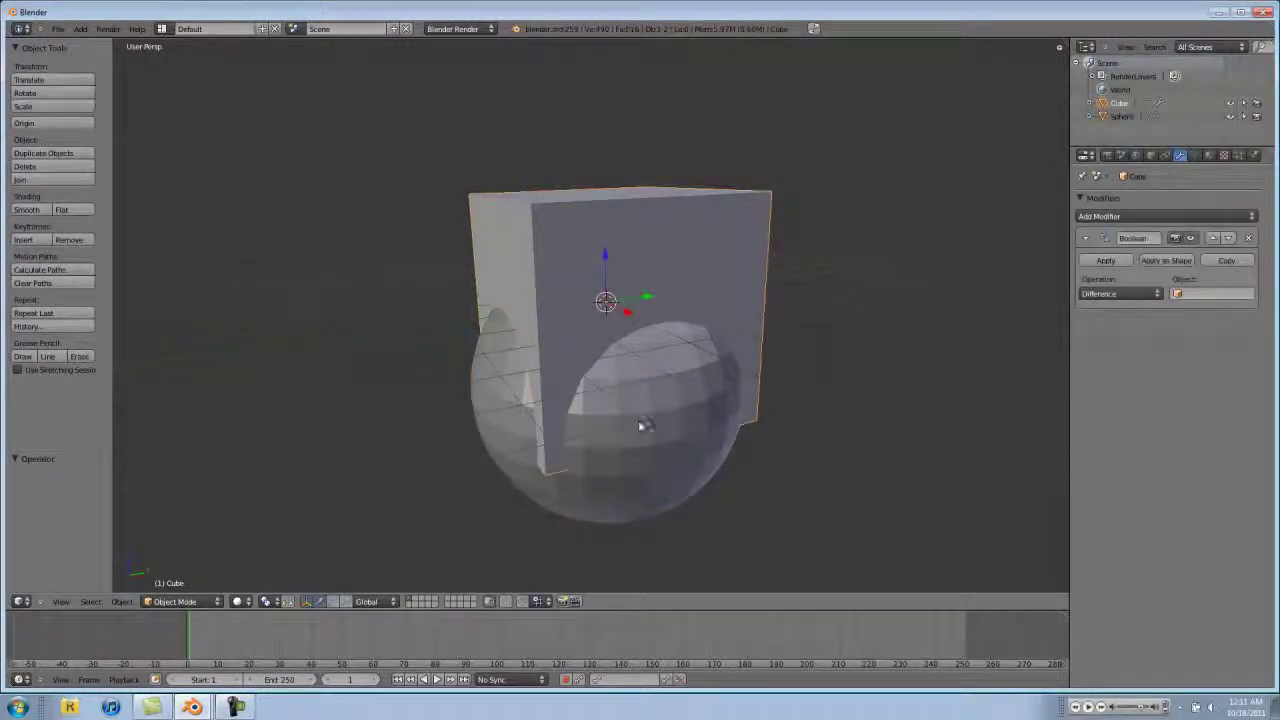
- Delete the sphere overlapping the underside of the cube
right_click(638, 422)
key(x)
click(639, 421)
middle_drag(639, 421, 617, 416)
key(space)
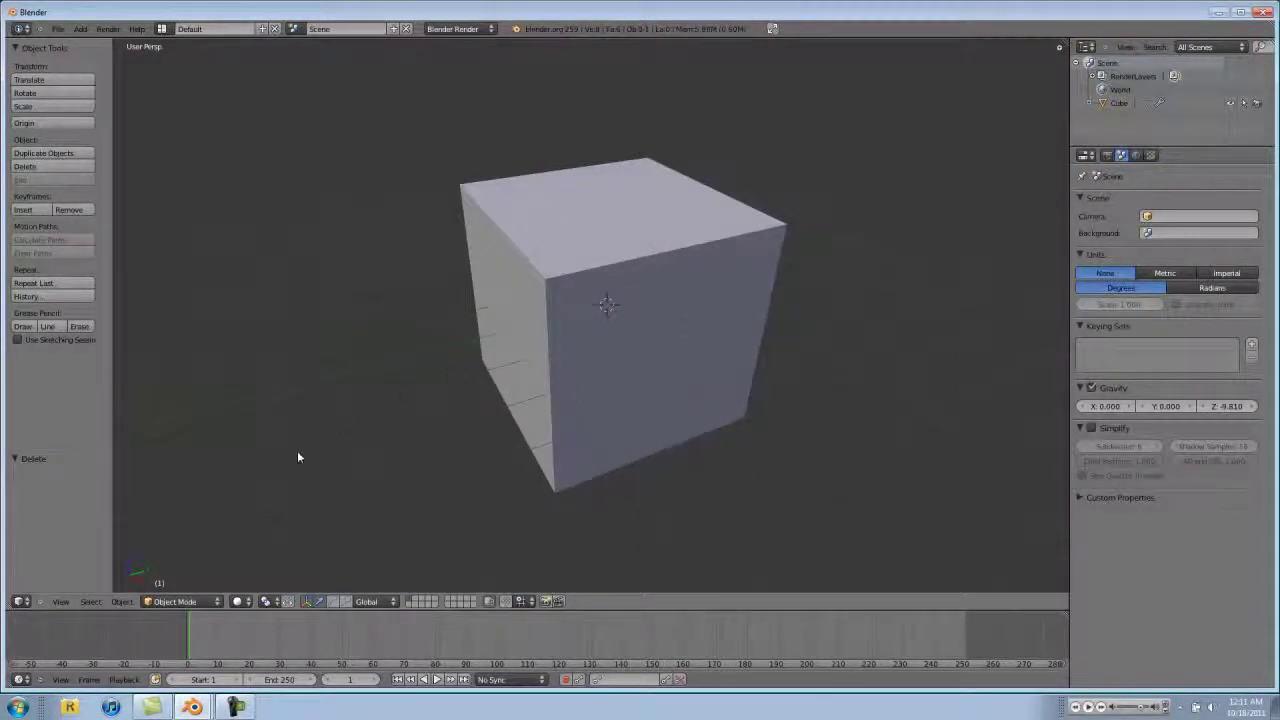
- Add a cylinder mesh at the 3D cursor inside the cube
click(81, 29)
mouse_move(84, 42)
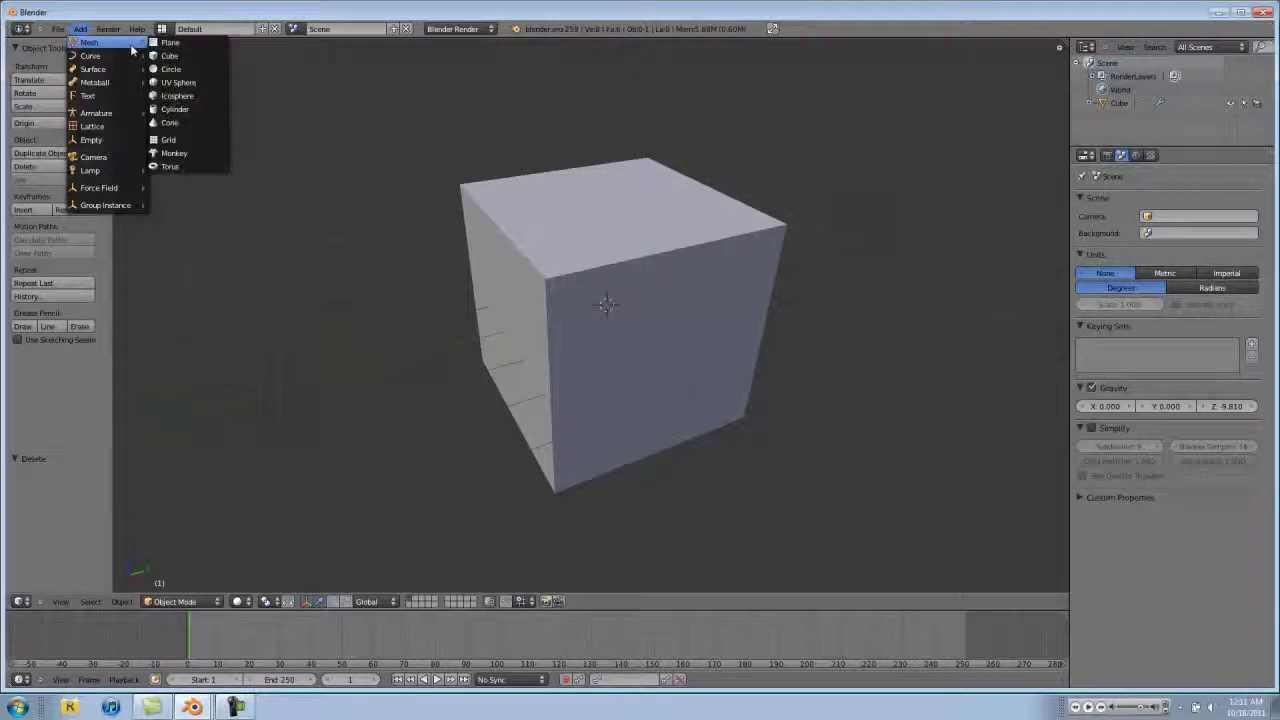
click(190, 110)
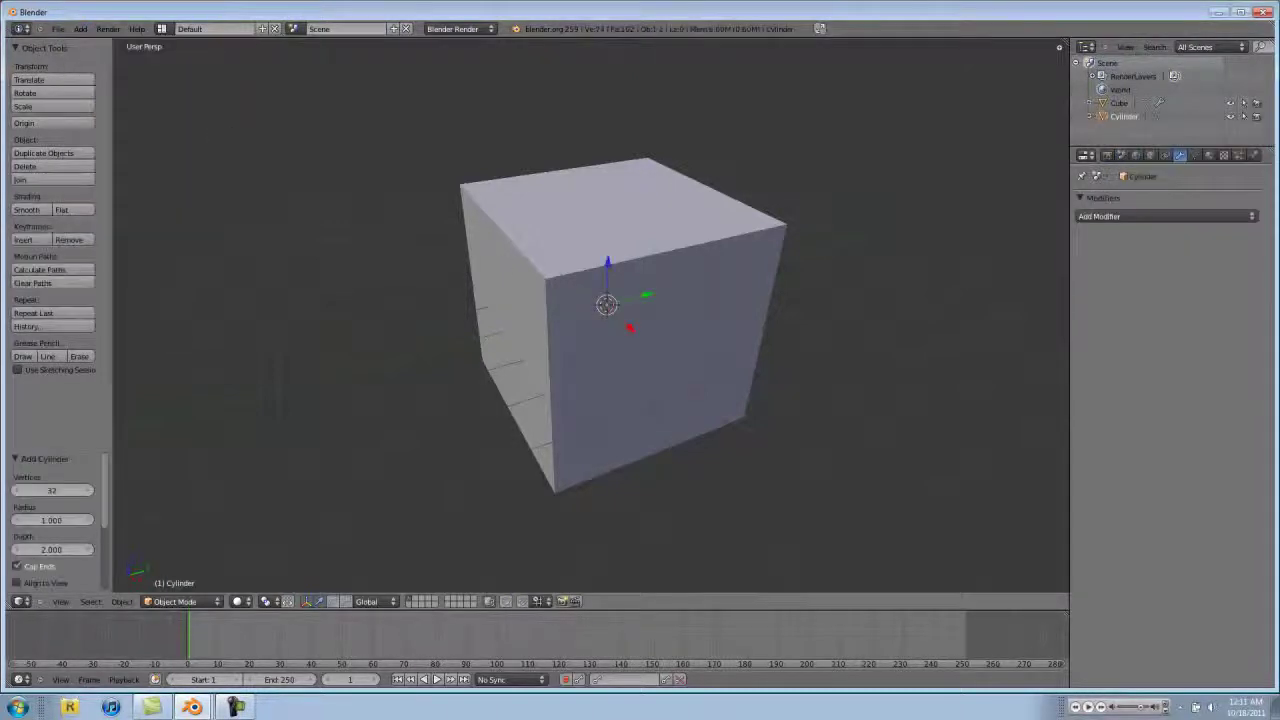
- Scale the cylinder uniformly by about 1.3, and stretch it by about 3.93 along Z through the cube
key(s)
click(664, 292)
key(s)
key(z)
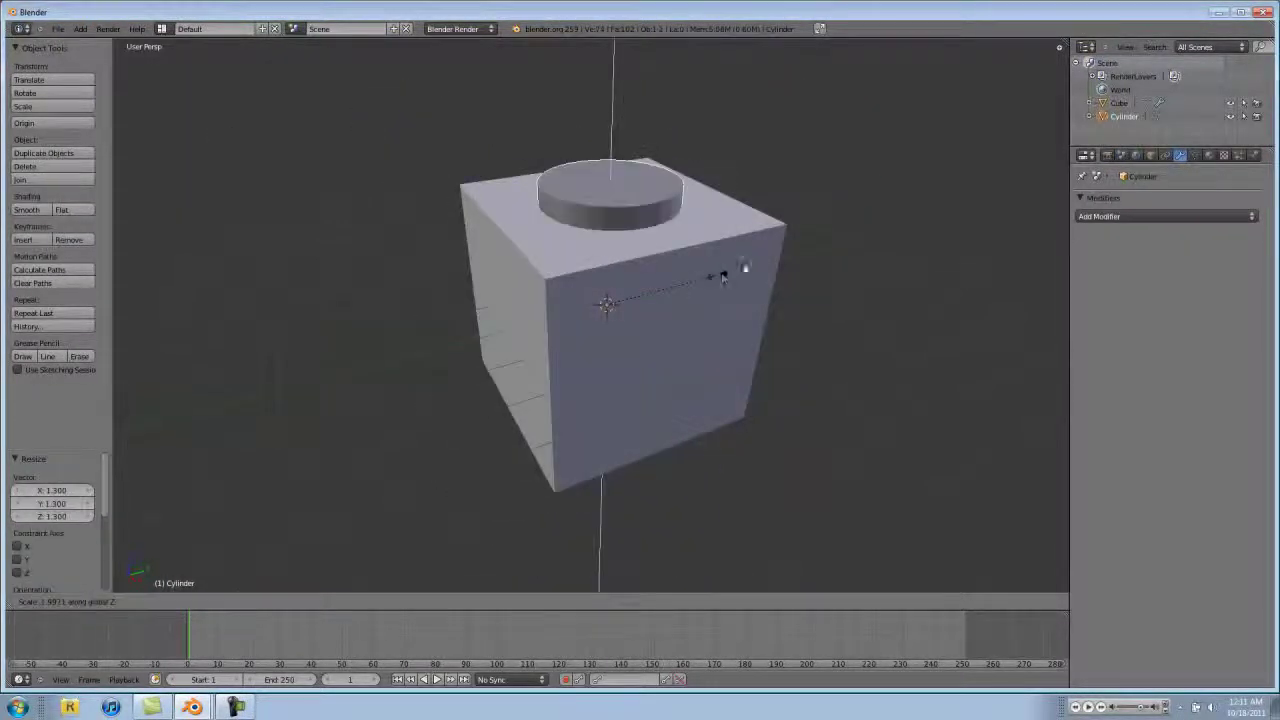
click(816, 260)
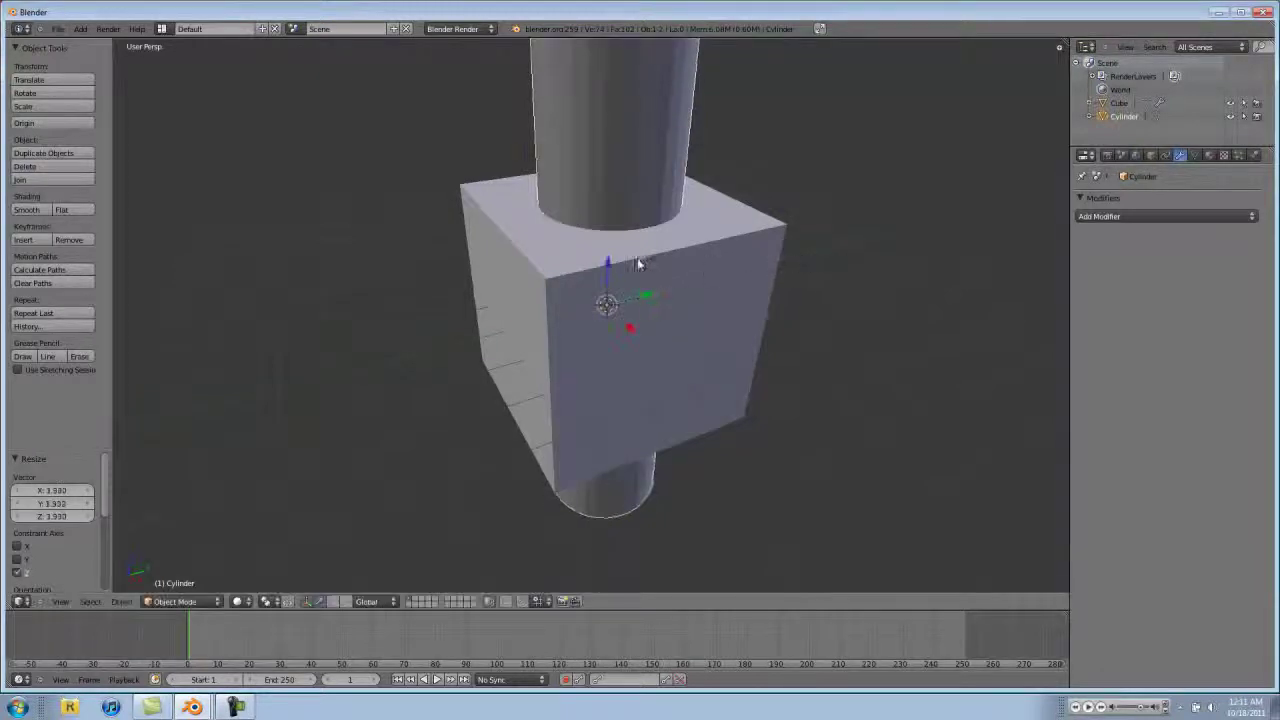
- Set Cylinder as the object of the cube's Difference Boolean modifier and apply it
middle_drag(637, 262, 492, 246)
right_click(562, 279)
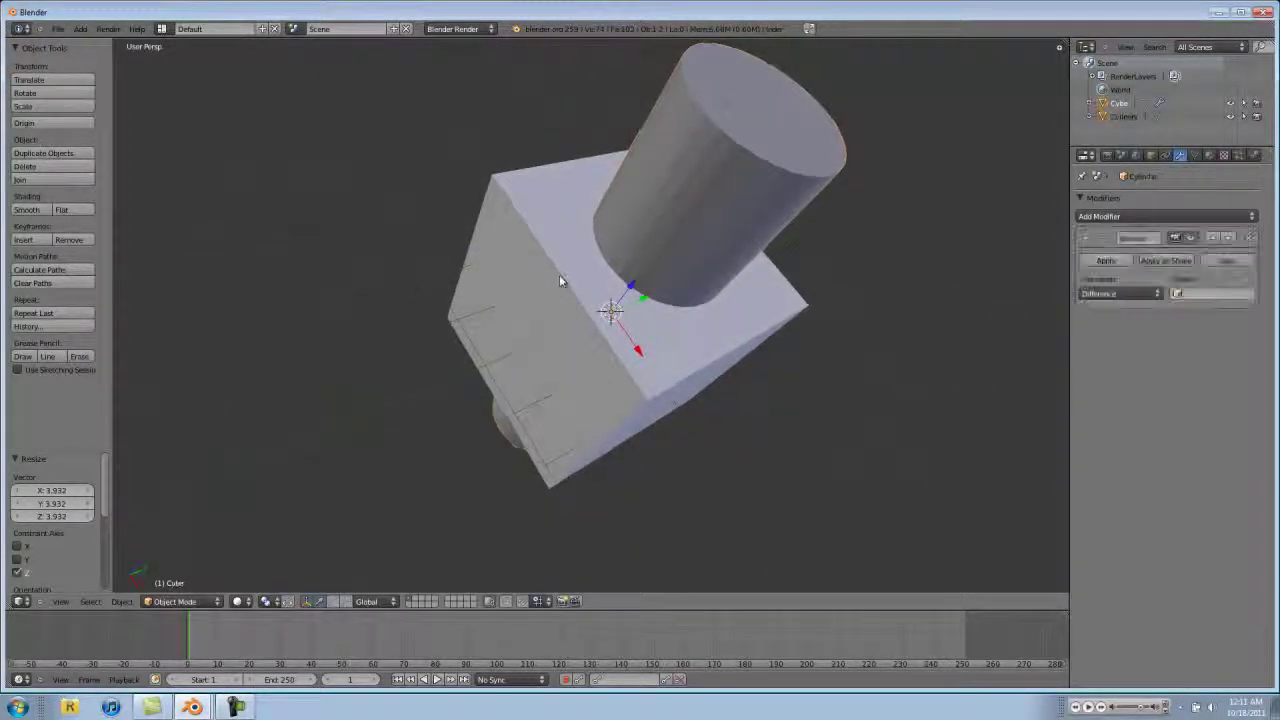
click(1200, 294)
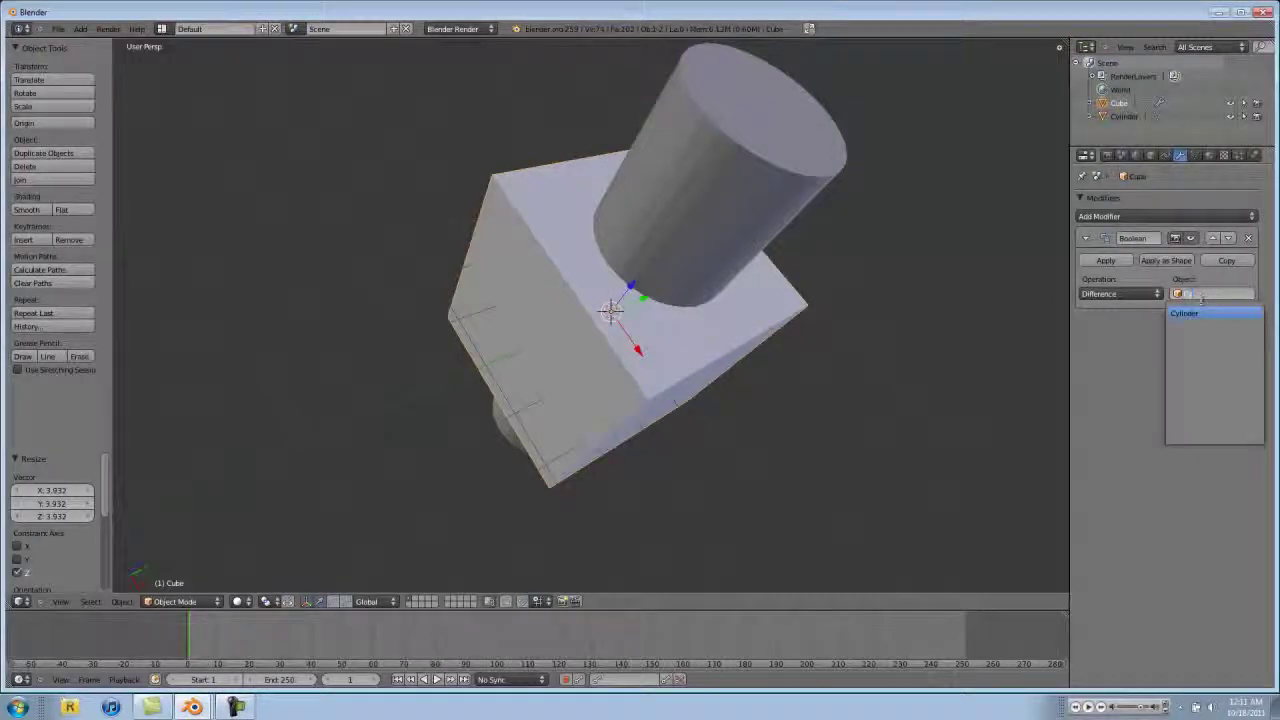
click(1185, 313)
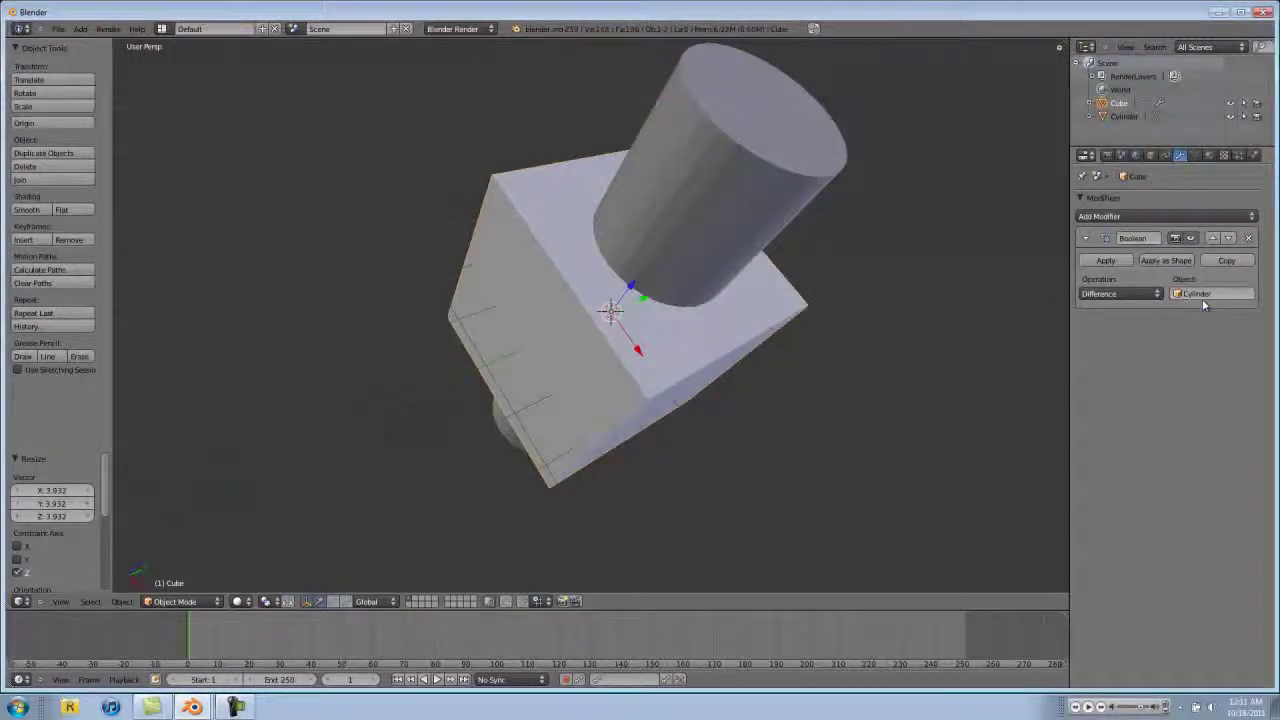
click(1105, 260)
- Delete the cylinder and examine the round hole cut through the cube
right_click(717, 149)
key(x)
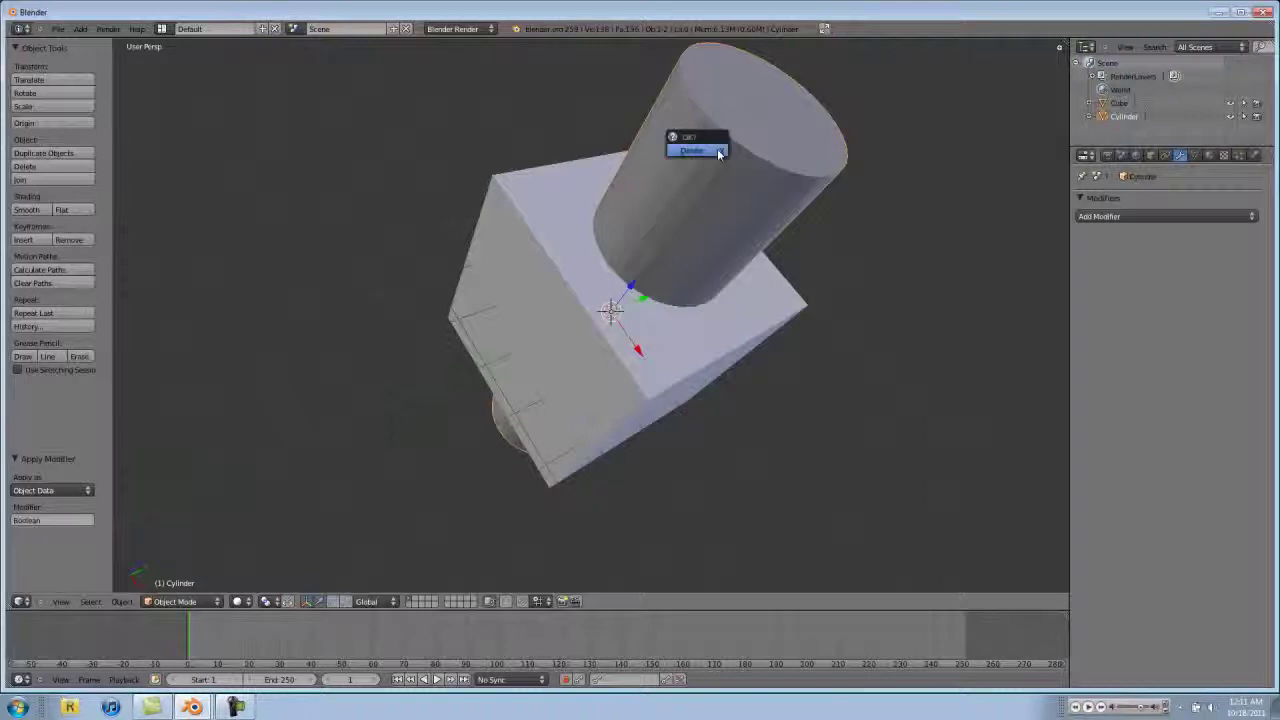
click(700, 150)
middle_drag(714, 180, 571, 321)
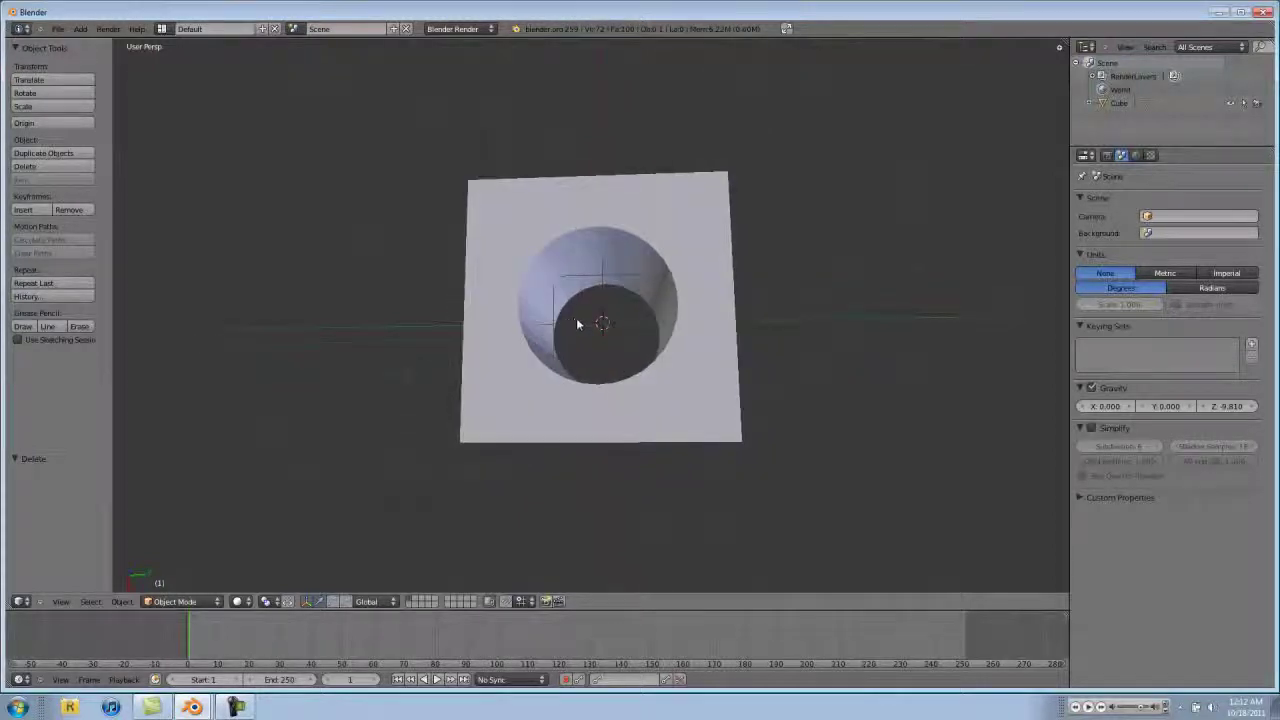